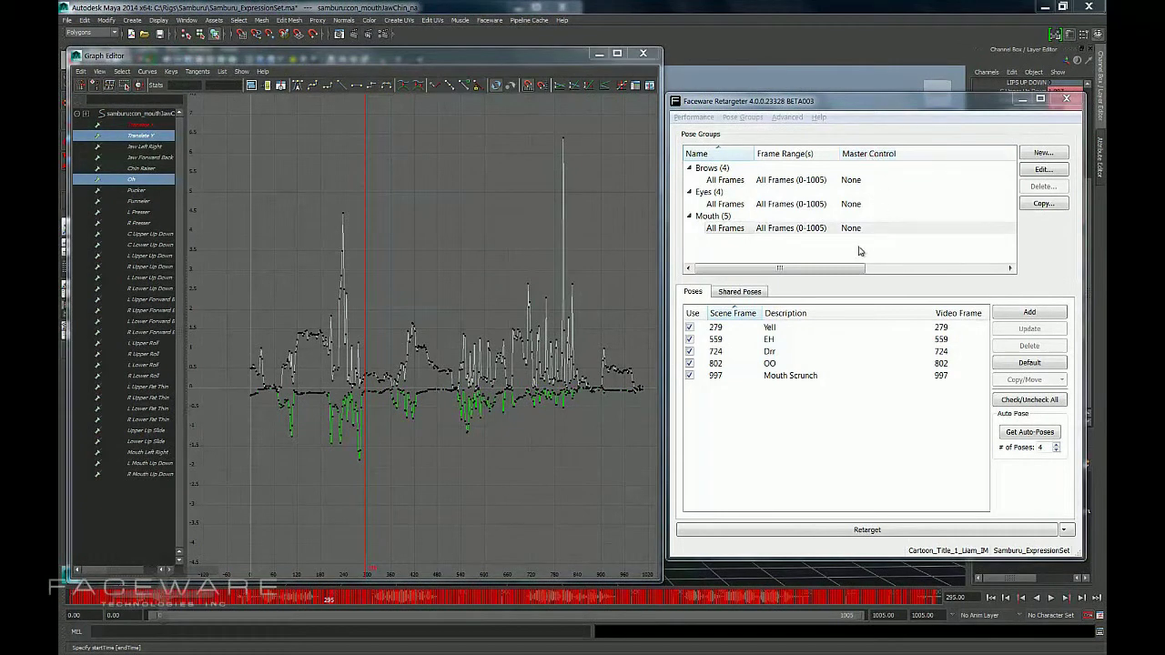
- Review the pose lists of the Brows, Eyes and Mouth pose groups, finishing on the Mouth group
left_click_drag(853, 269, 814, 272)
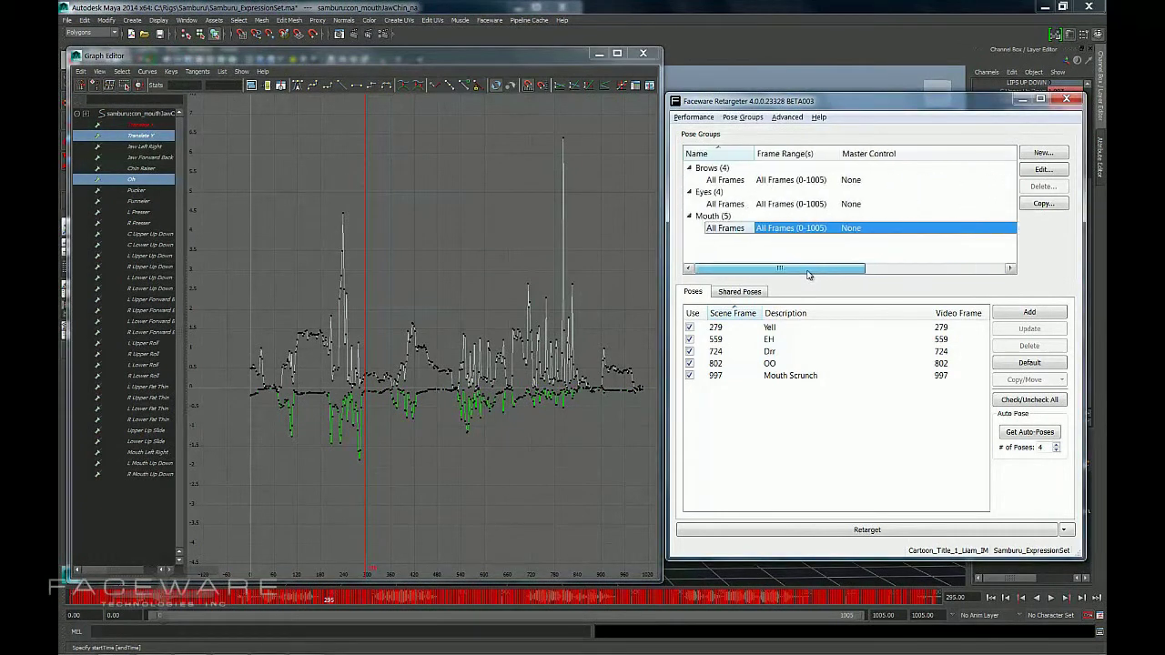
left_click(731, 183)
left_click(733, 204)
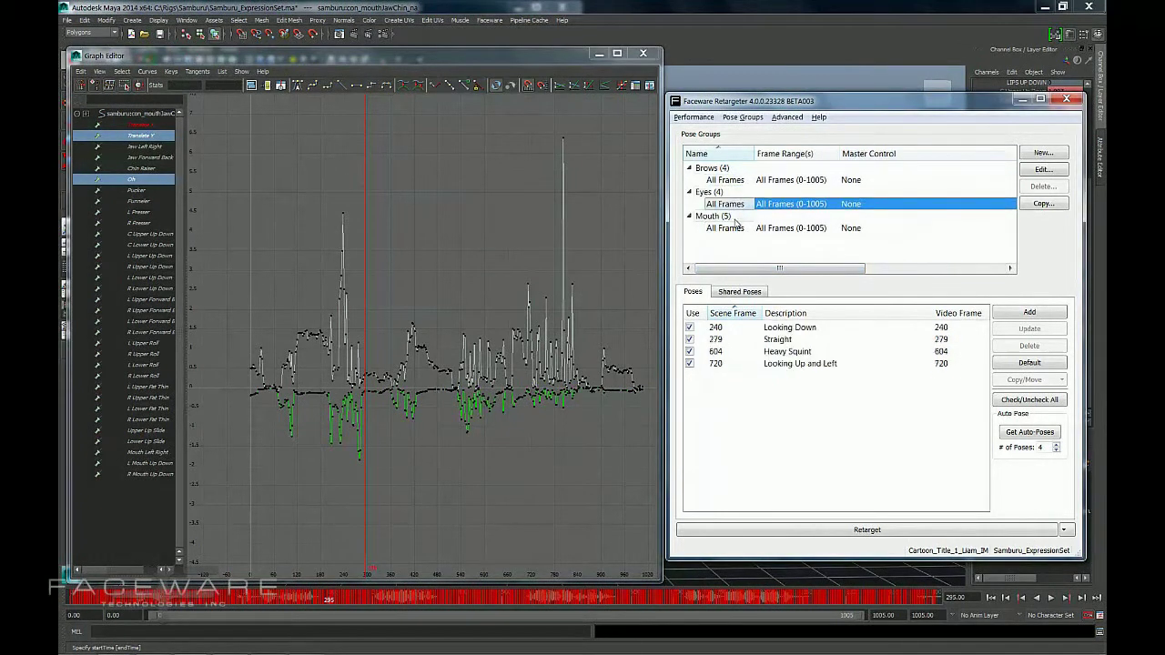
left_click(734, 229)
left_click(734, 204)
left_click(733, 181)
left_click(735, 230)
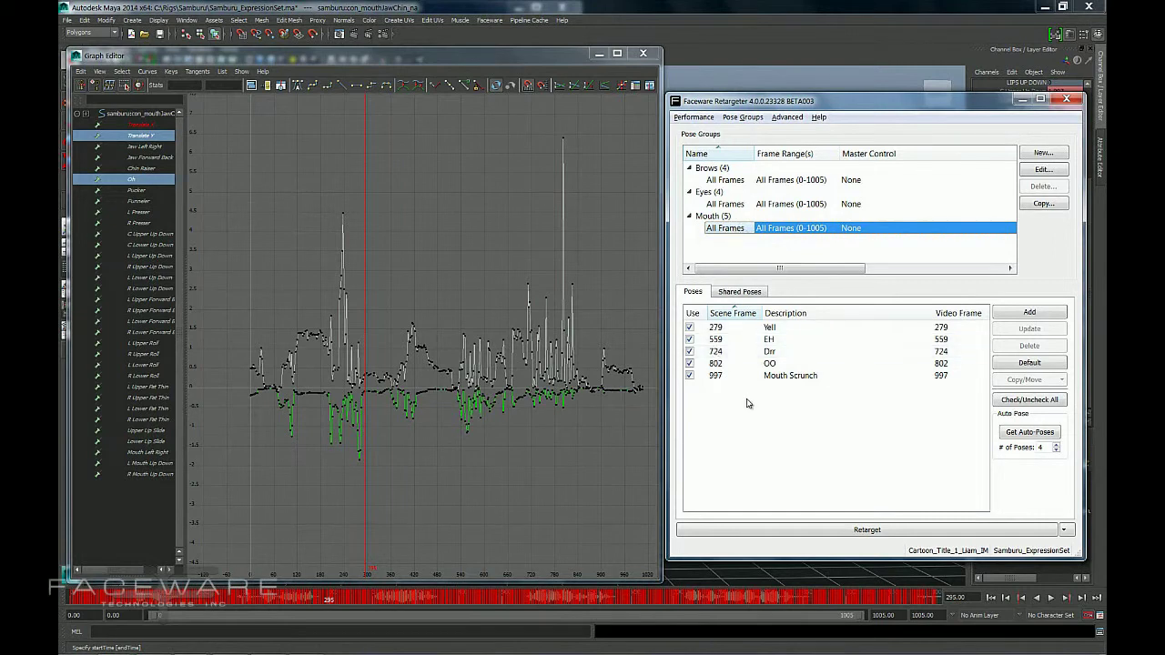
- Examine how the keys of the Translate Y and Oh curves line up between about frames 430 and 470
left_click(398, 264)
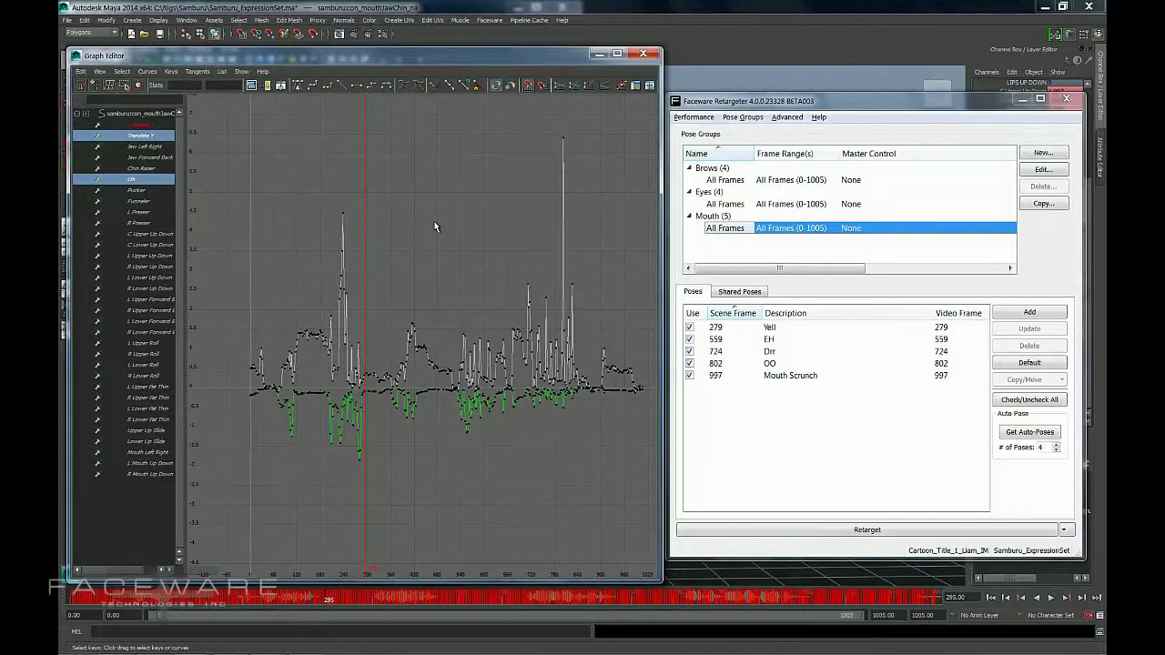
key("f")
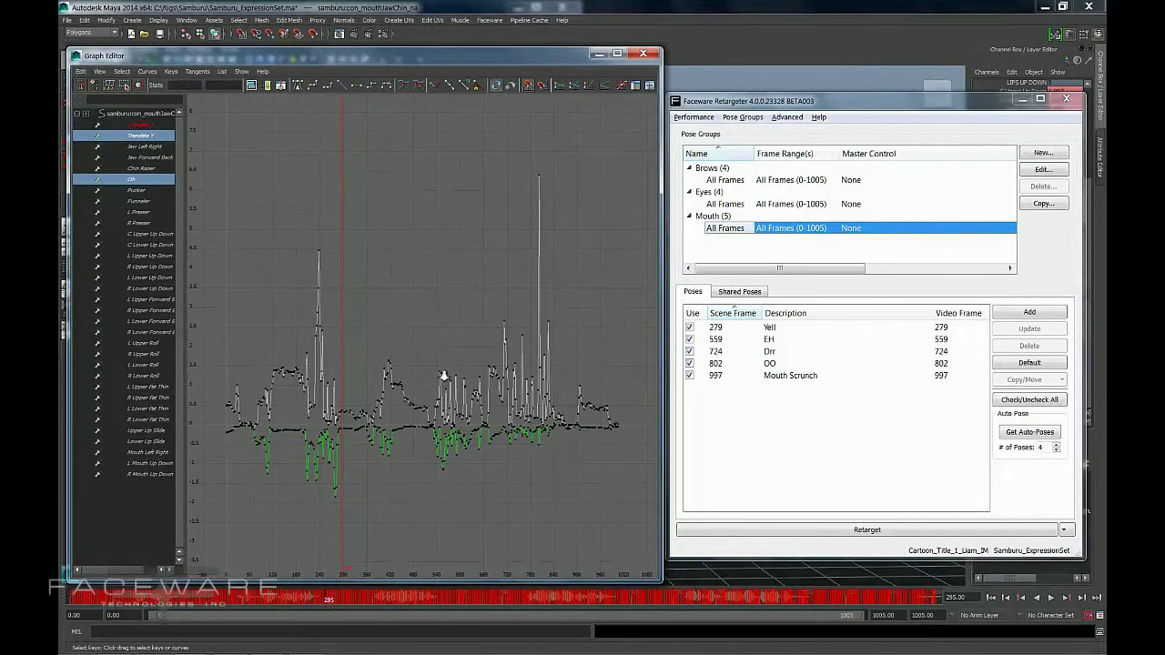
right_click_drag(444, 376, 454, 402, "alt")
middle_click_drag(454, 403, 458, 310, "alt")
right_click_drag(458, 310, 475, 310, "alt")
middle_click_drag(474, 310, 481, 330, "alt")
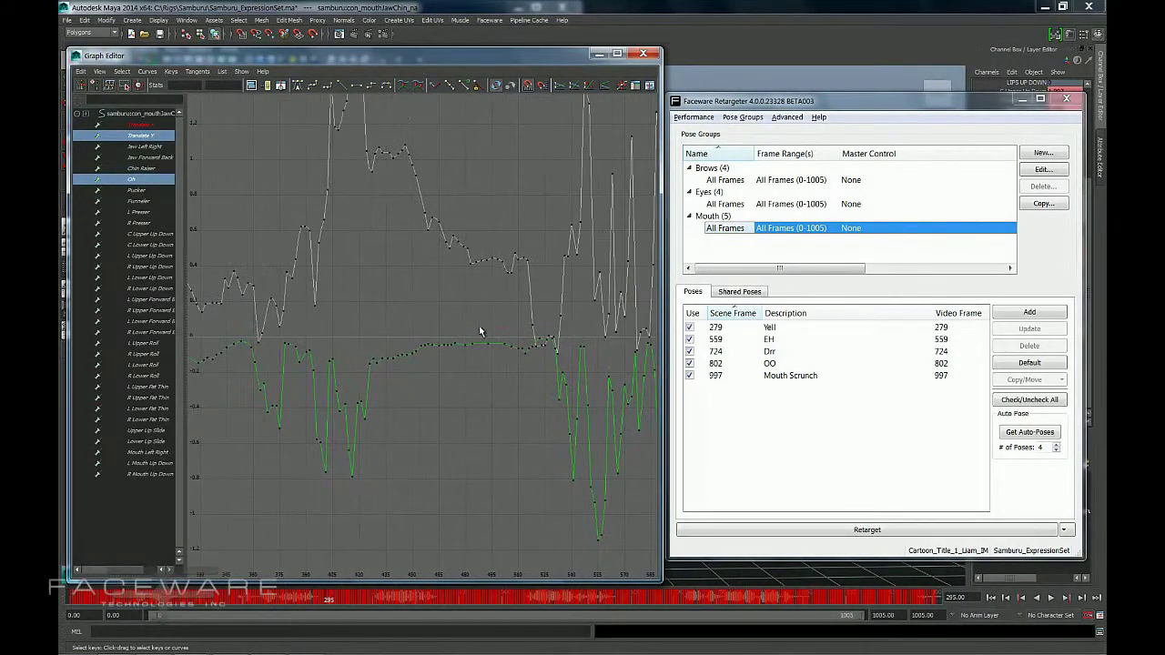
right_click_drag(501, 259, 500, 327, "alt+shift")
right_click_drag(443, 341, 476, 360, "alt")
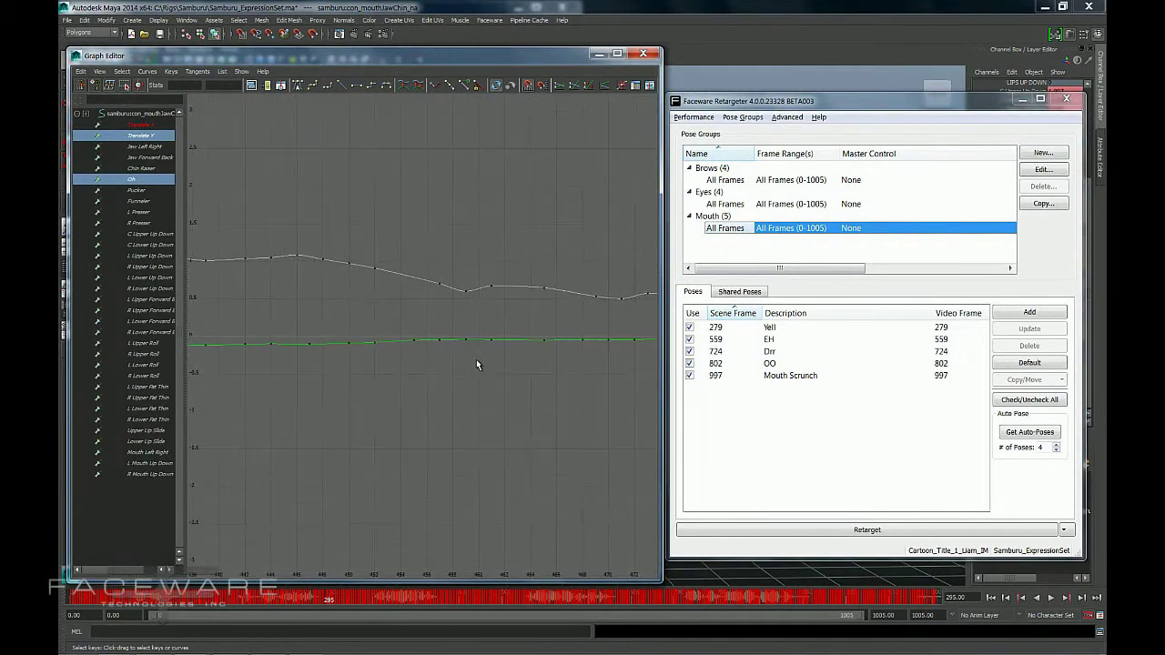
middle_click_drag(476, 359, 523, 389, "alt")
mouse_move(510, 370)
right_mouse_down("alt+shift")
mouse_move(507, 337)
mouse_move(554, 355)
mouse_move(506, 356)
right_mouse_up("alt+shift")
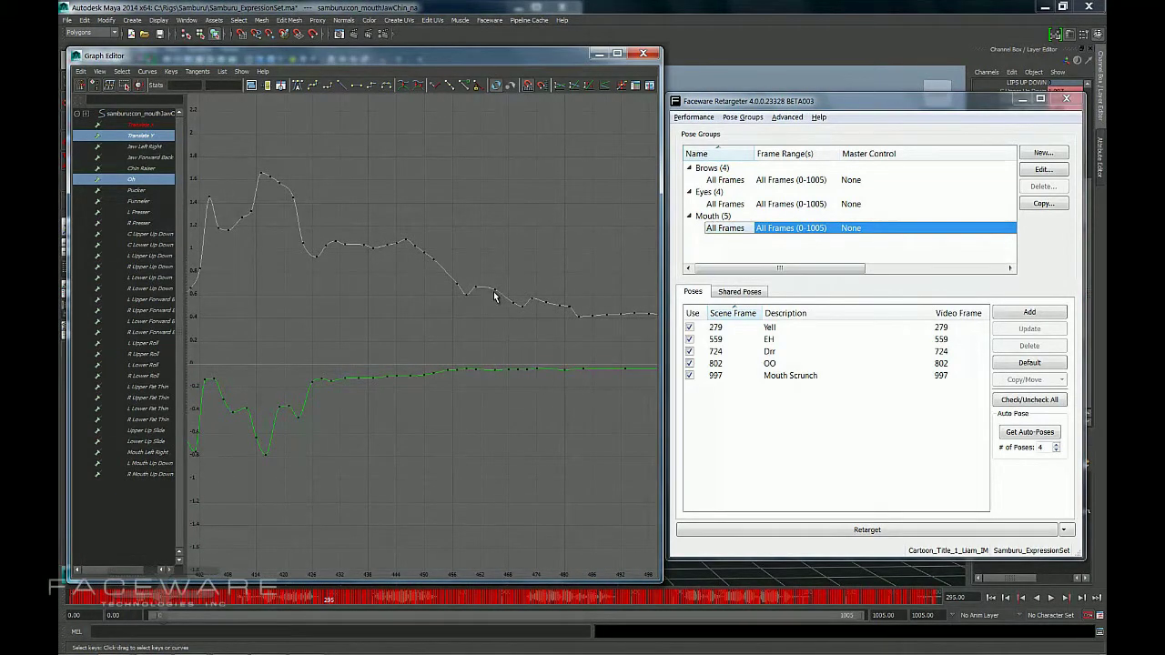
right_click_drag(493, 292, 483, 258, "alt")
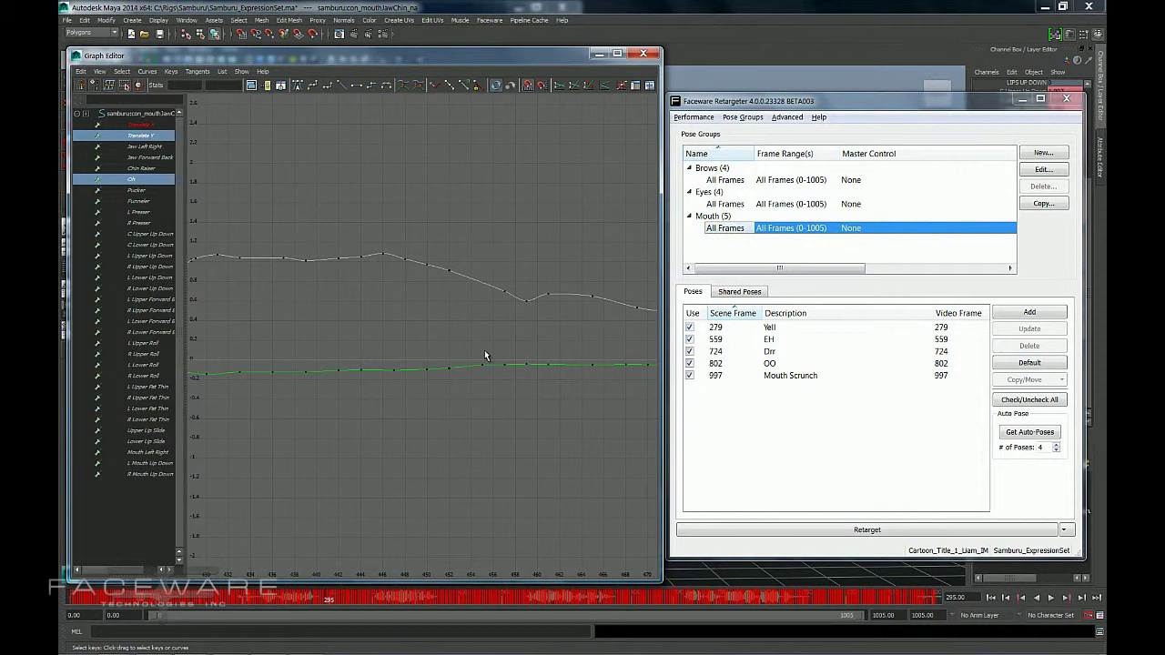
left_click_drag(484, 352, 490, 395)
left_click(479, 281)
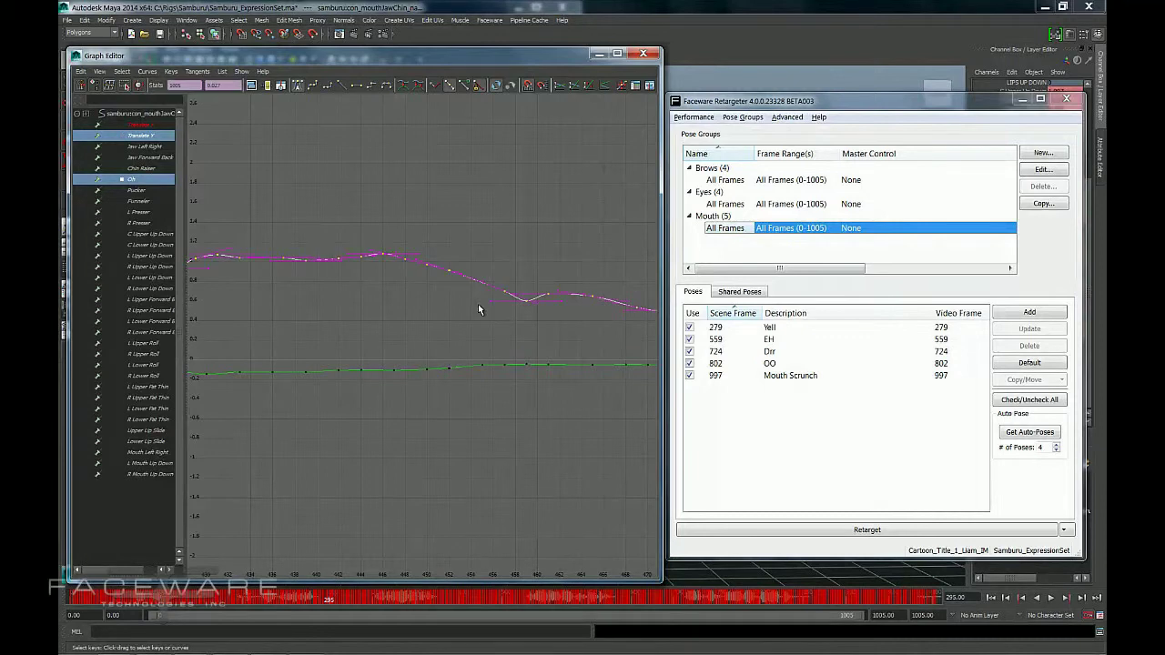
left_click(483, 311)
- Raise the Translate Y curve's key at frame 541 to a value of about -0.64
right_click_drag(576, 344, 346, 293, "alt")
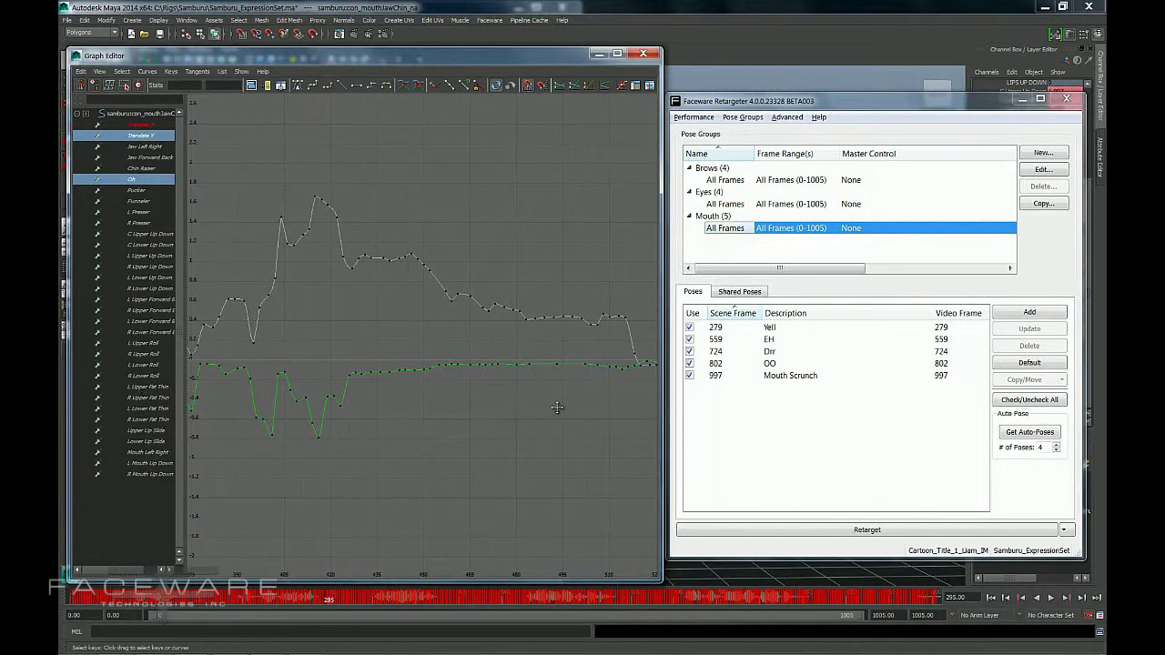
middle_click_drag(557, 408, 450, 410, "alt")
right_click_drag(541, 339, 487, 337, "alt")
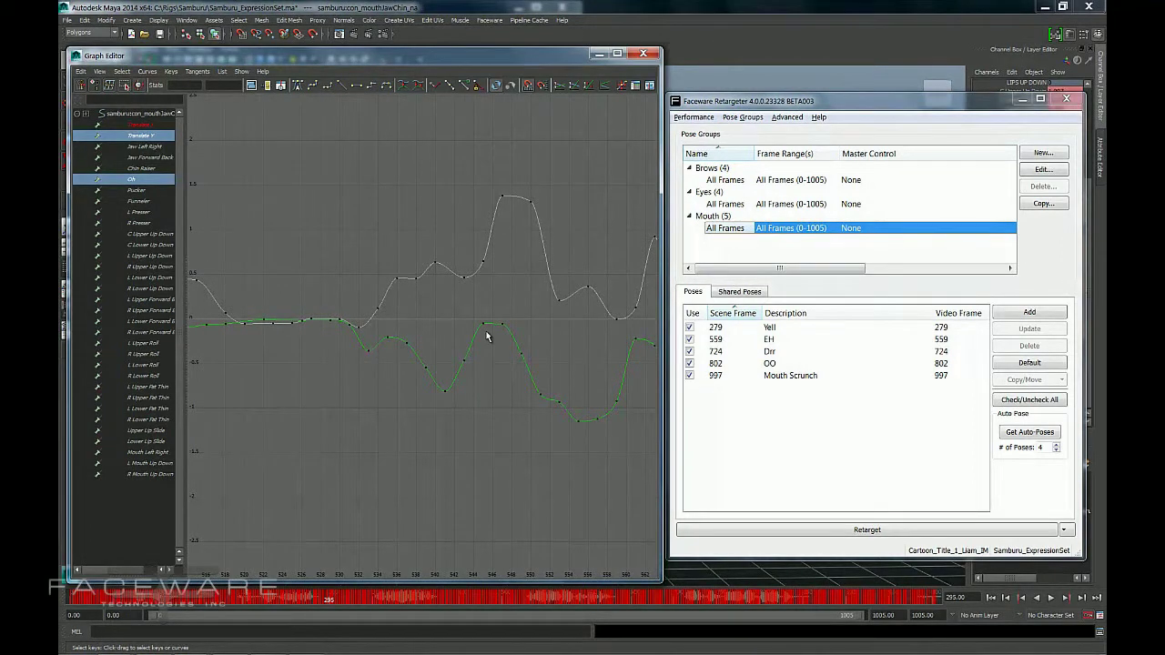
right_click_drag(518, 316, 538, 391, "alt")
left_click_drag(506, 425, 486, 414)
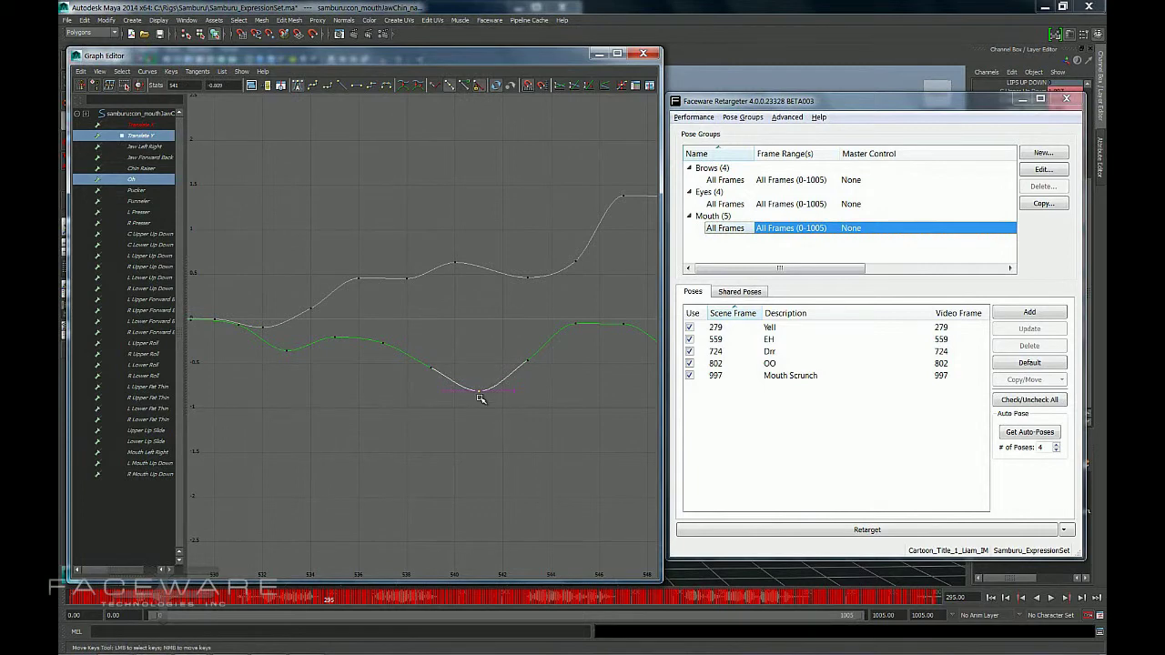
mouse_move(482, 391)
middle_mouse_down()
mouse_move(483, 258)
mouse_move(487, 394)
middle_mouse_up()
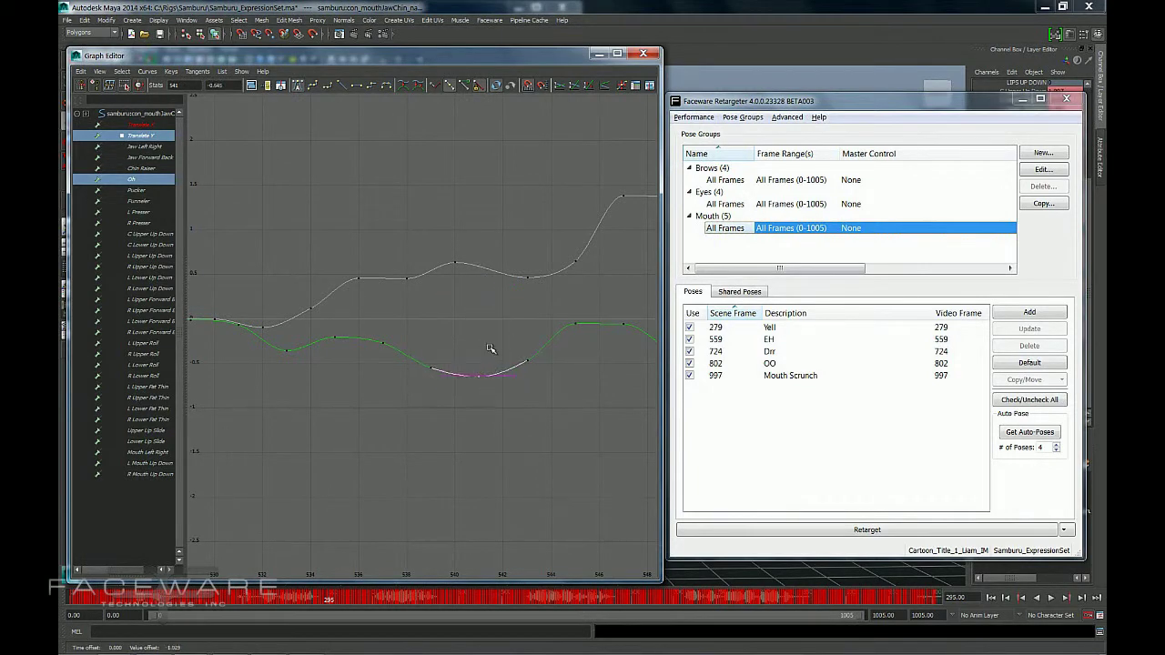
left_click(491, 334)
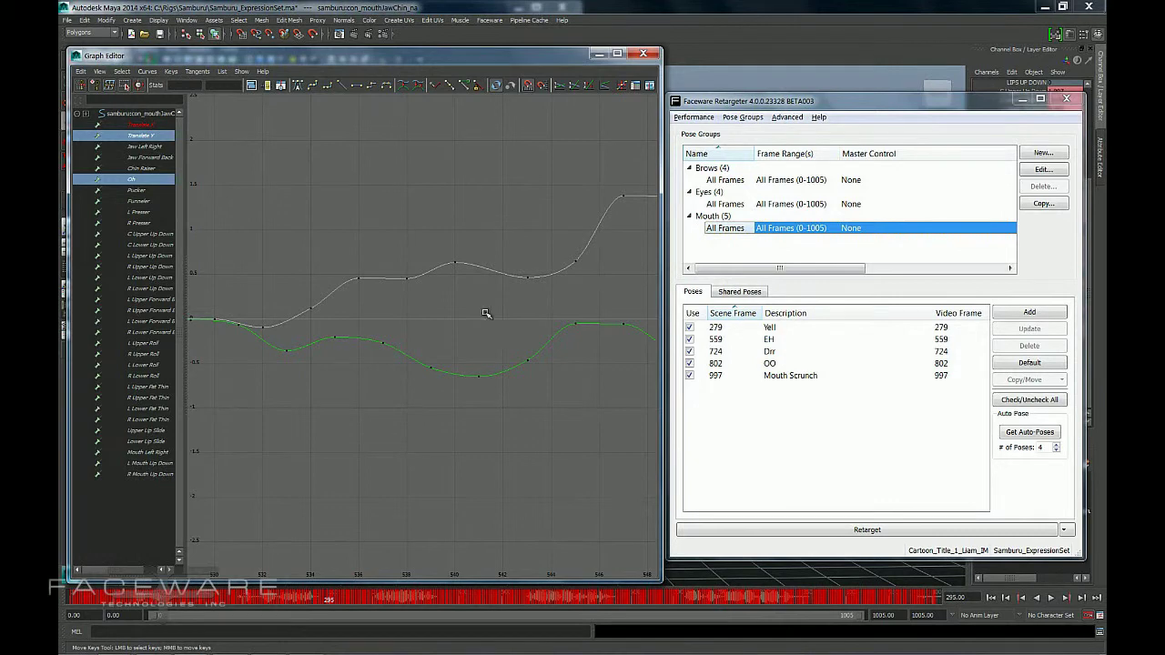
- Move the Translate Y keys at frames 535, 537 and 541 one frame earlier, in line with the Oh keys
middle_click_drag(396, 338, 468, 325, "alt")
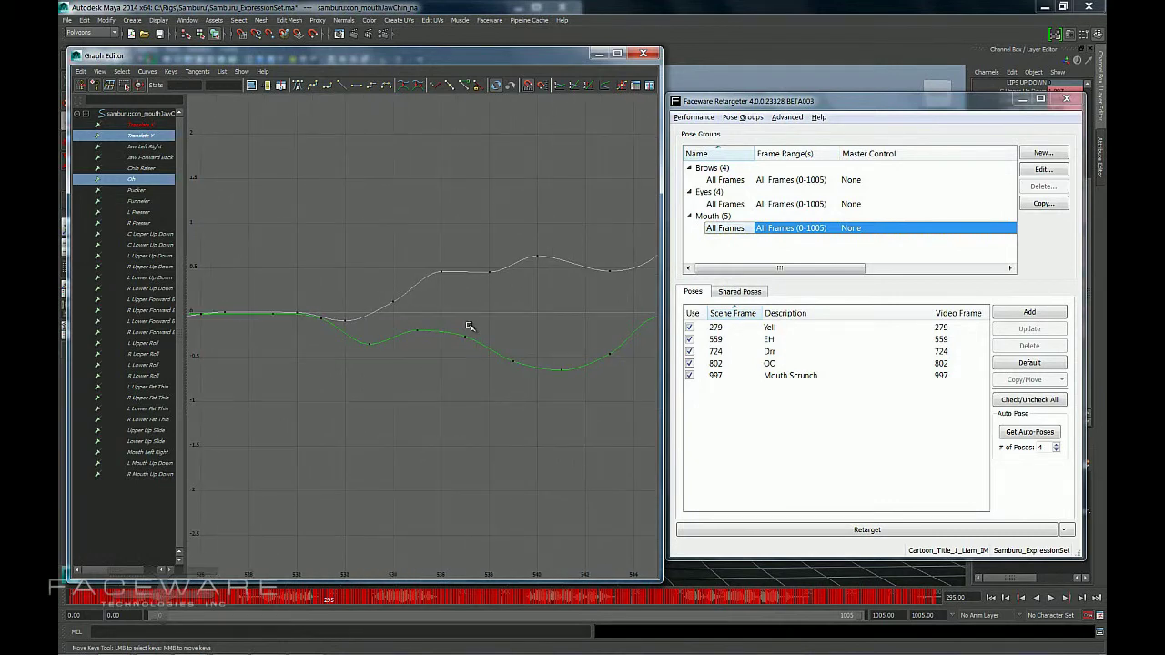
left_click(401, 337)
left_click_drag(455, 327, 472, 352)
middle_click_drag(472, 353, 444, 356, "shift")
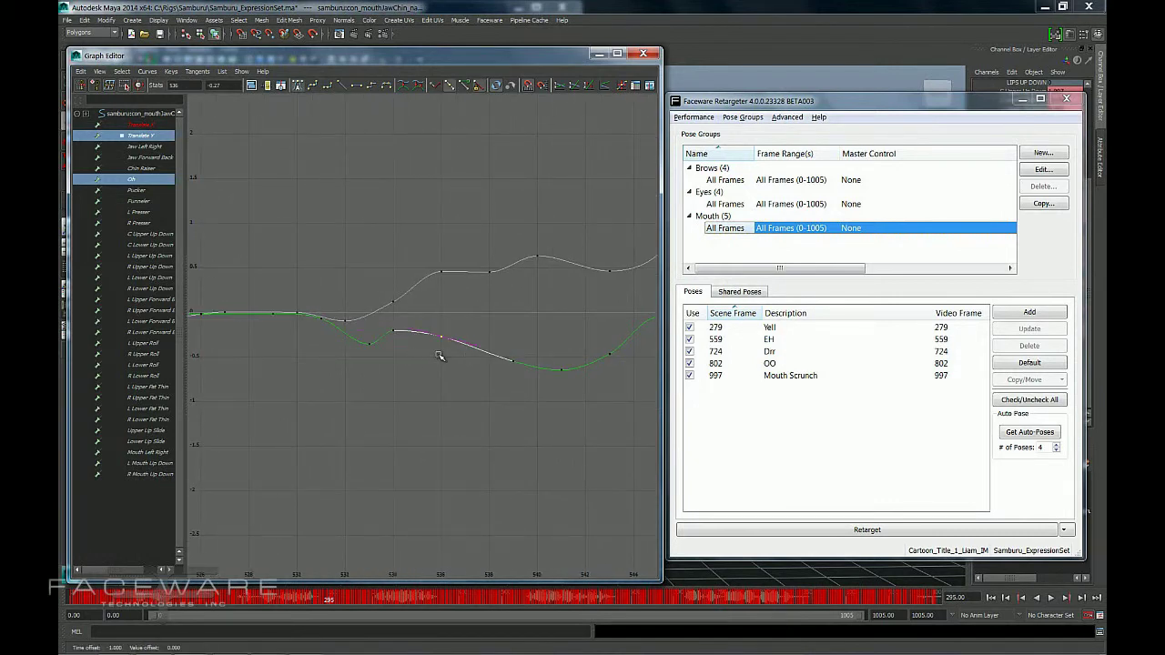
left_click_drag(494, 344, 517, 378)
middle_click_drag(515, 379, 462, 392, "shift")
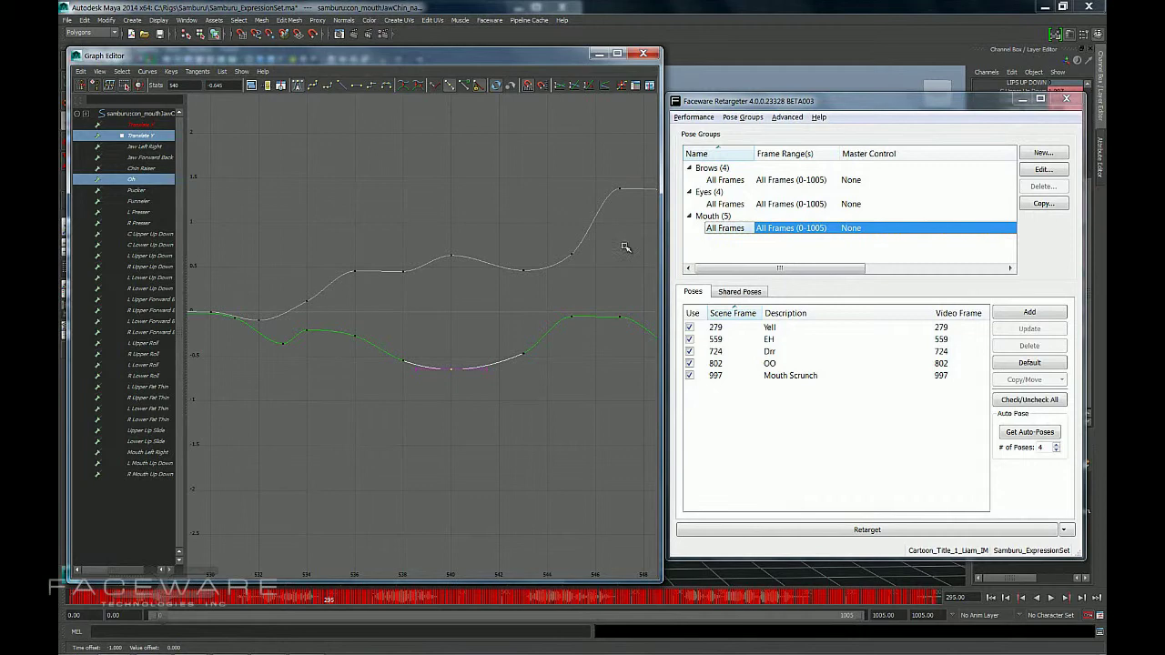
- Move the Translate Y keys at frames 533 and 531 one frame earlier and undo the last key edit
middle_click_drag(400, 361, 608, 362, "alt")
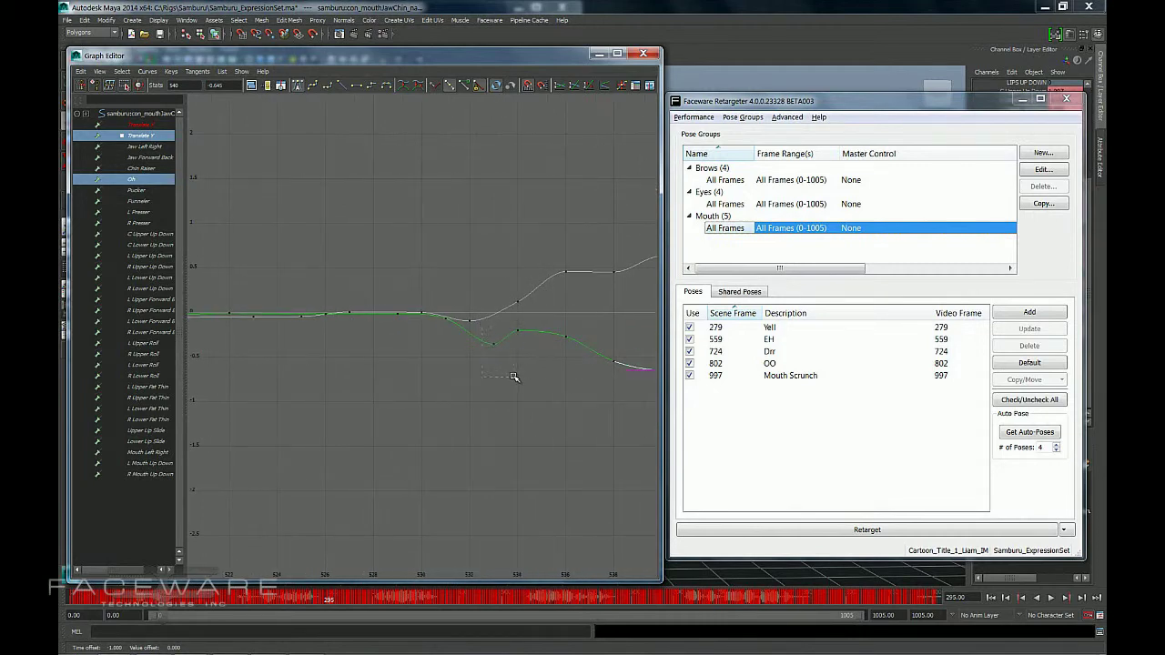
left_click(467, 344)
middle_click_drag(470, 363, 407, 339)
key("ctrl+z")
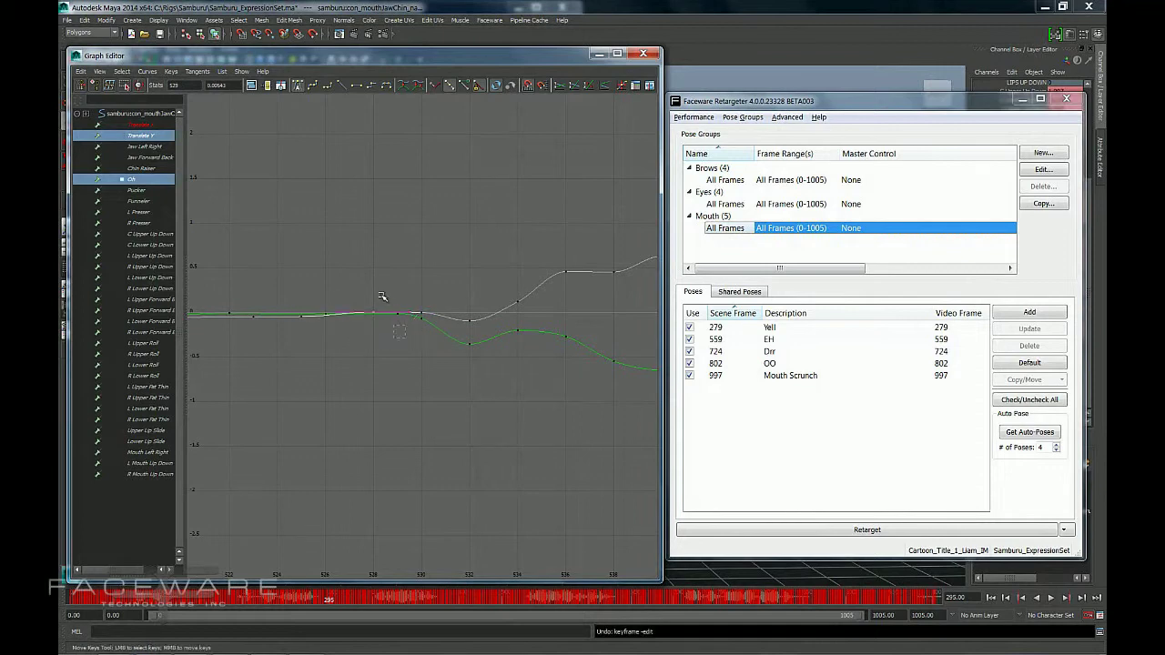
- Compare the Translate Y and Oh key alignment at frame 540 with the keys between about frames 270 and 340
scroll(531, 276, "down", 6)
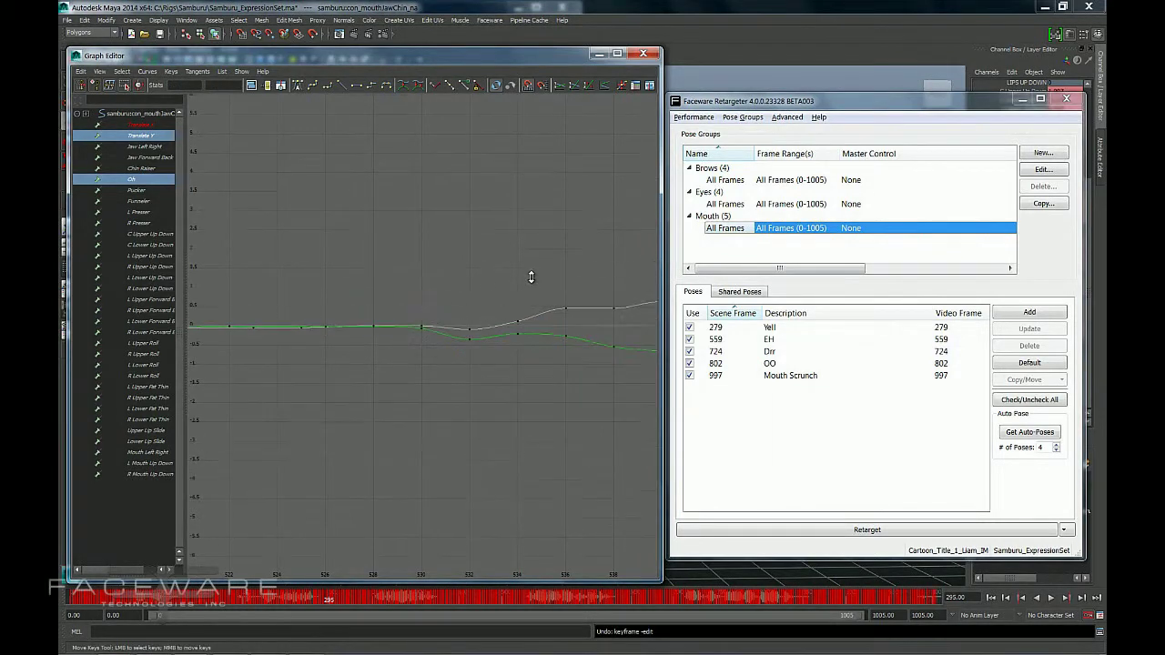
scroll(445, 369, "up", 5)
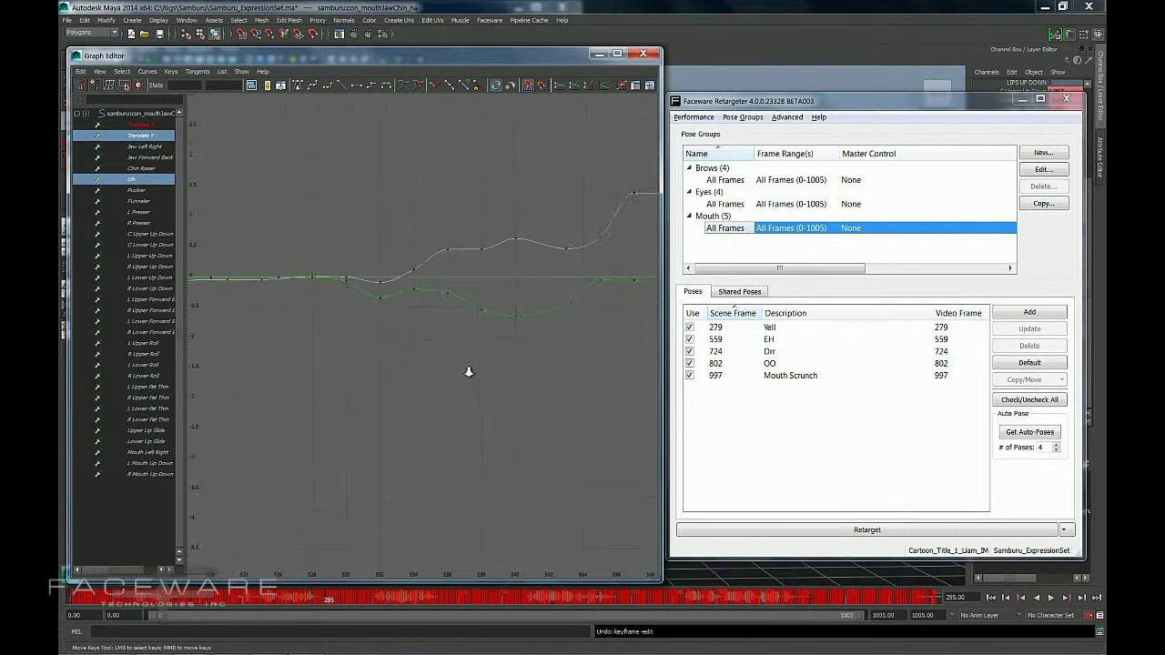
left_click_drag(482, 225, 522, 319)
middle_click_drag(513, 201, 512, 201)
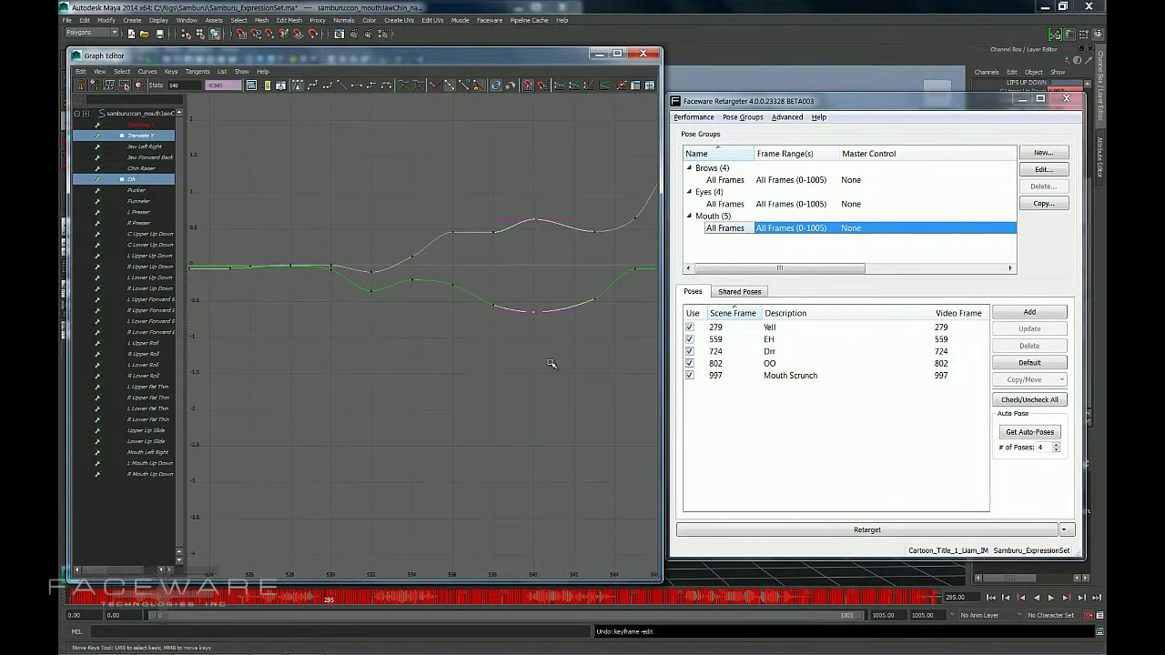
left_click(506, 196)
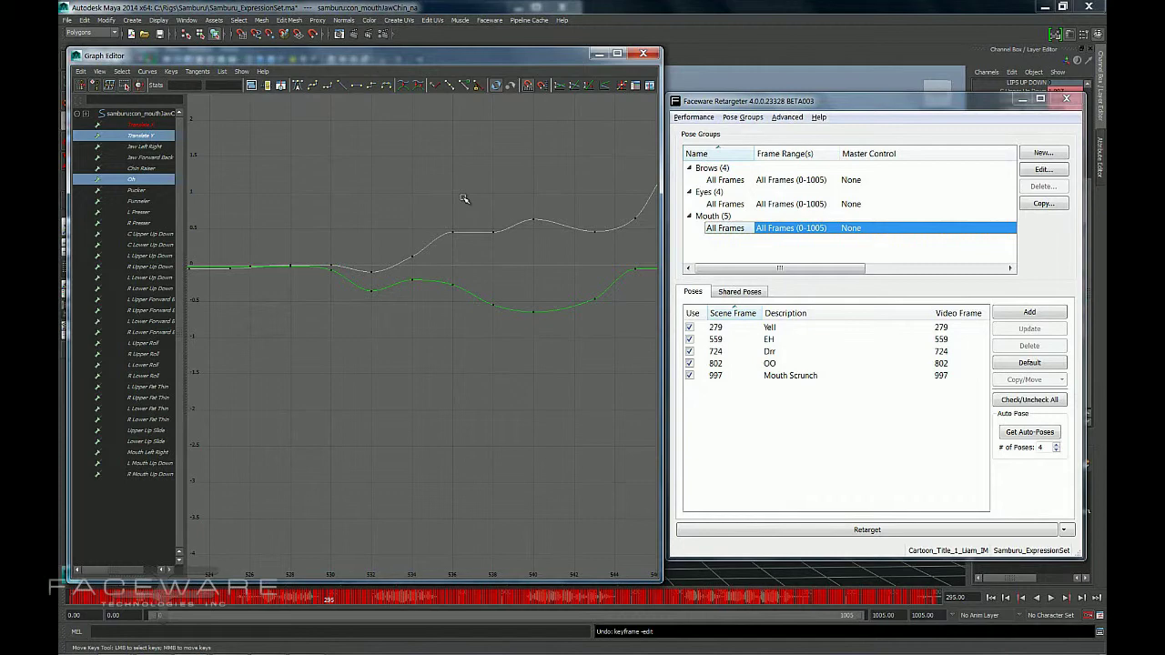
key("a")
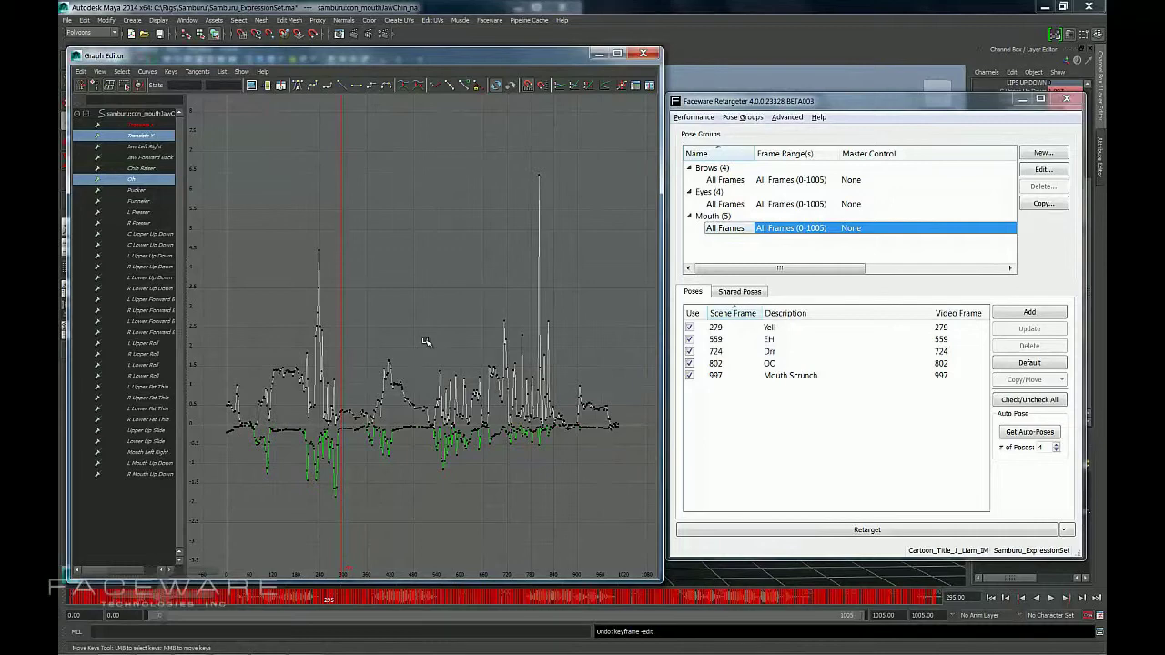
right_click_drag(425, 342, 406, 409, "alt")
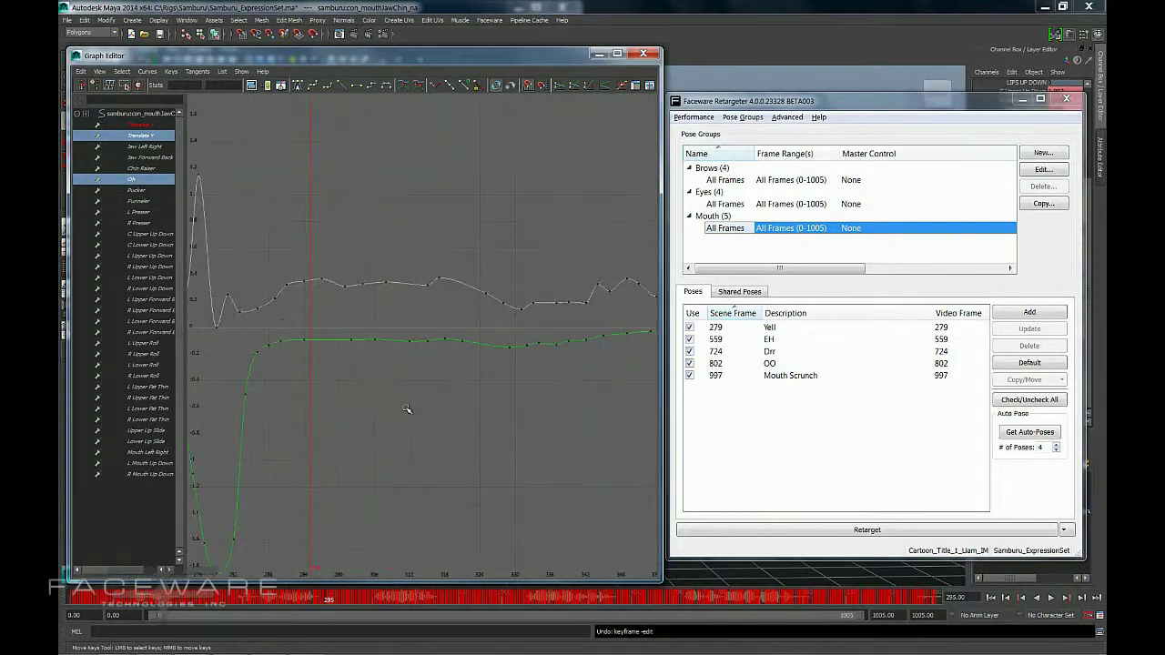
middle_click_drag(407, 409, 479, 414, "alt")
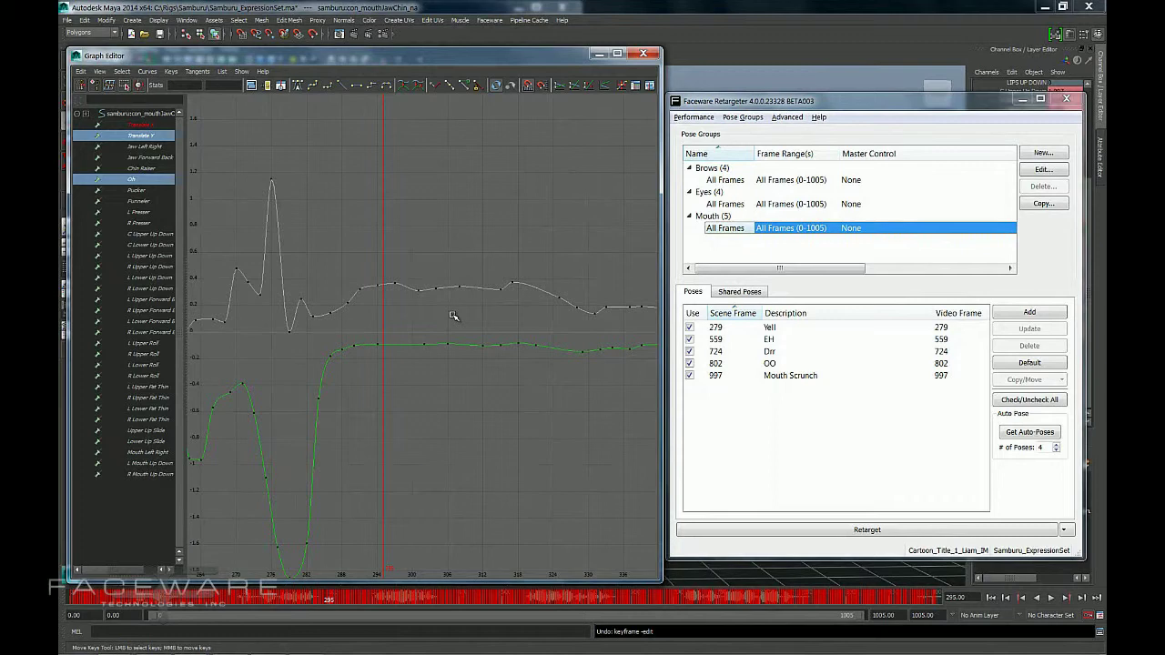
- Set the master control of the Mouth group's All Frames entry to samburu:con_mouthJawChin_na.translateY
left_click(857, 232)
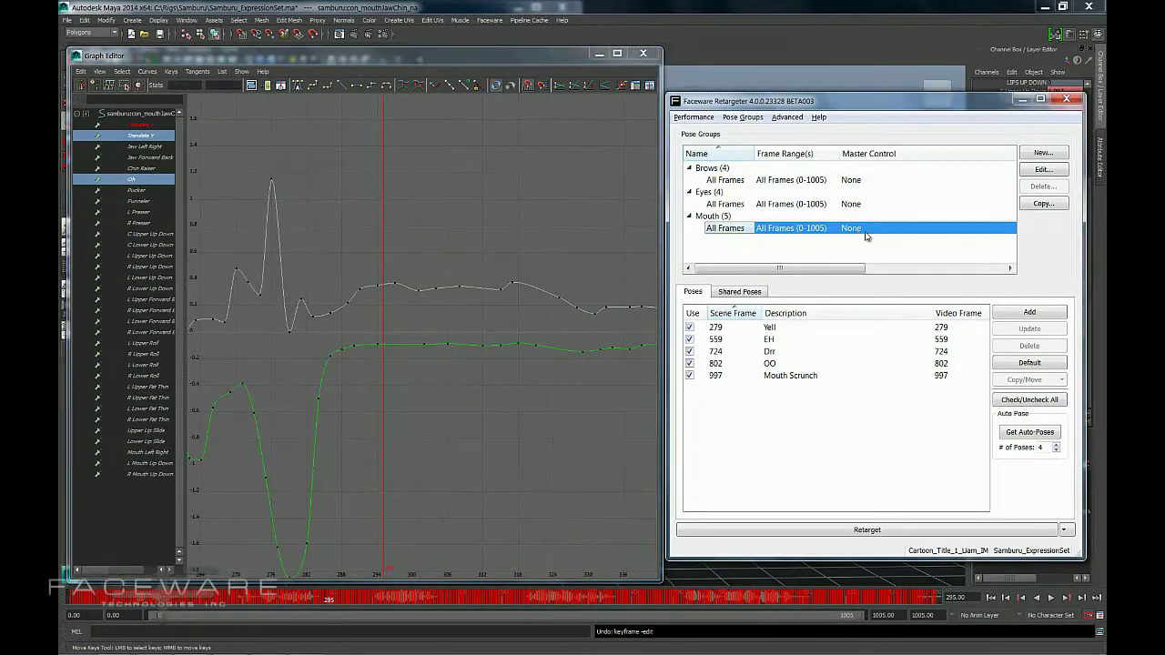
left_click_drag(827, 269, 805, 268)
left_click(892, 230)
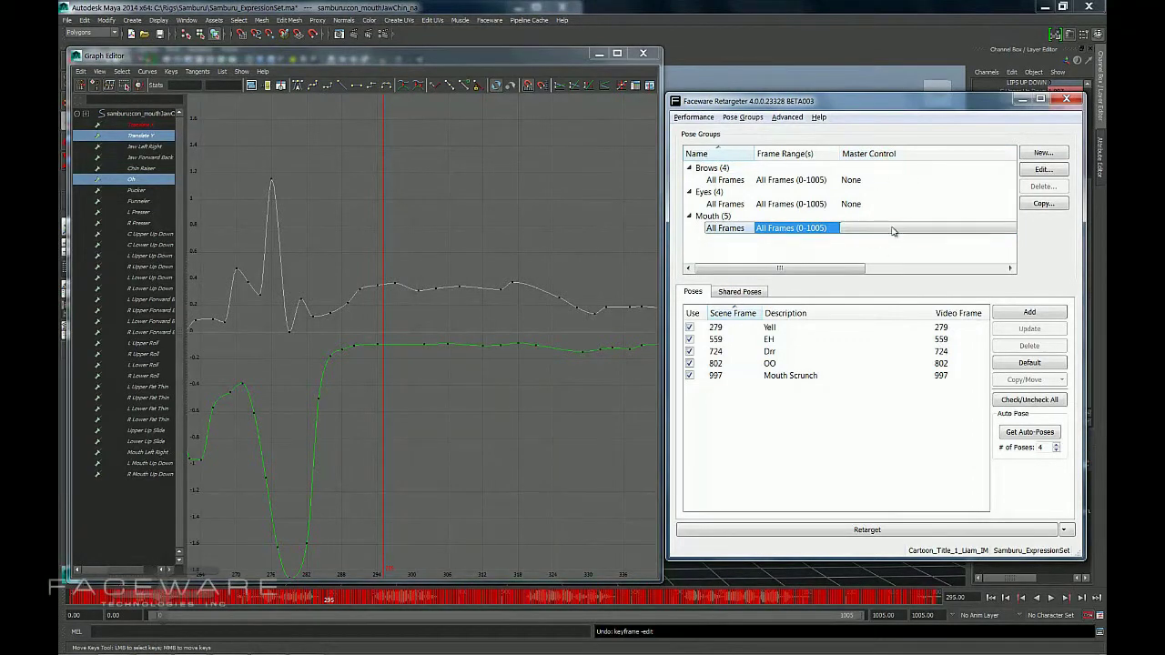
left_click(890, 228)
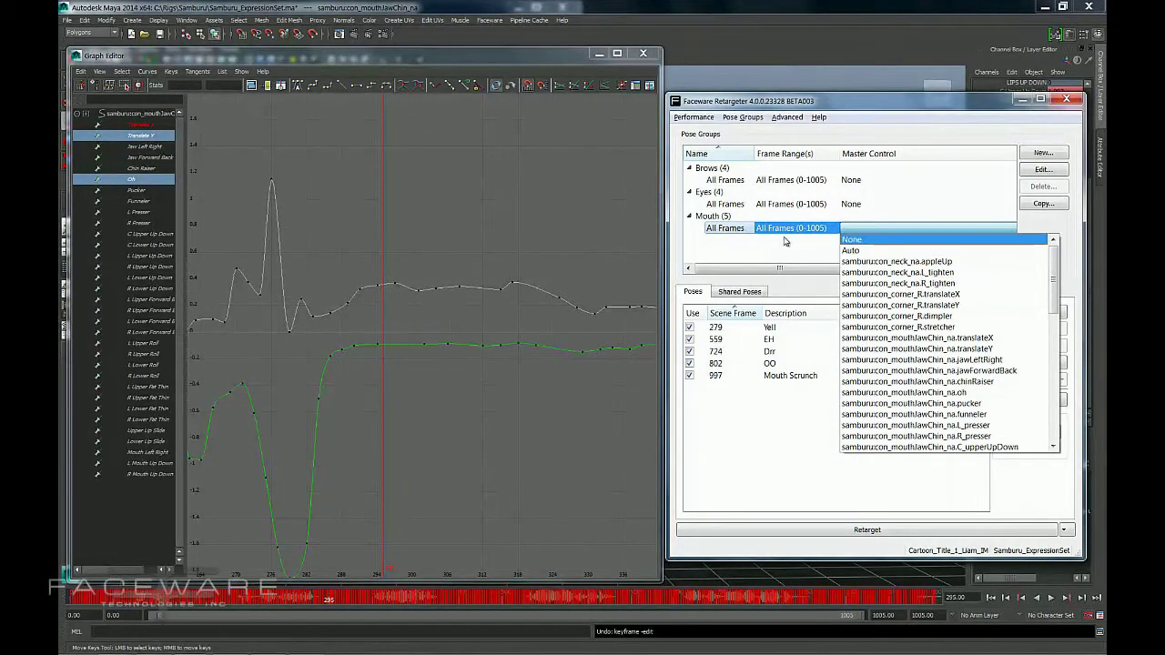
mouse_move(1056, 287)
left_mouse_down()
mouse_move(1058, 323)
mouse_move(1055, 277)
left_mouse_up()
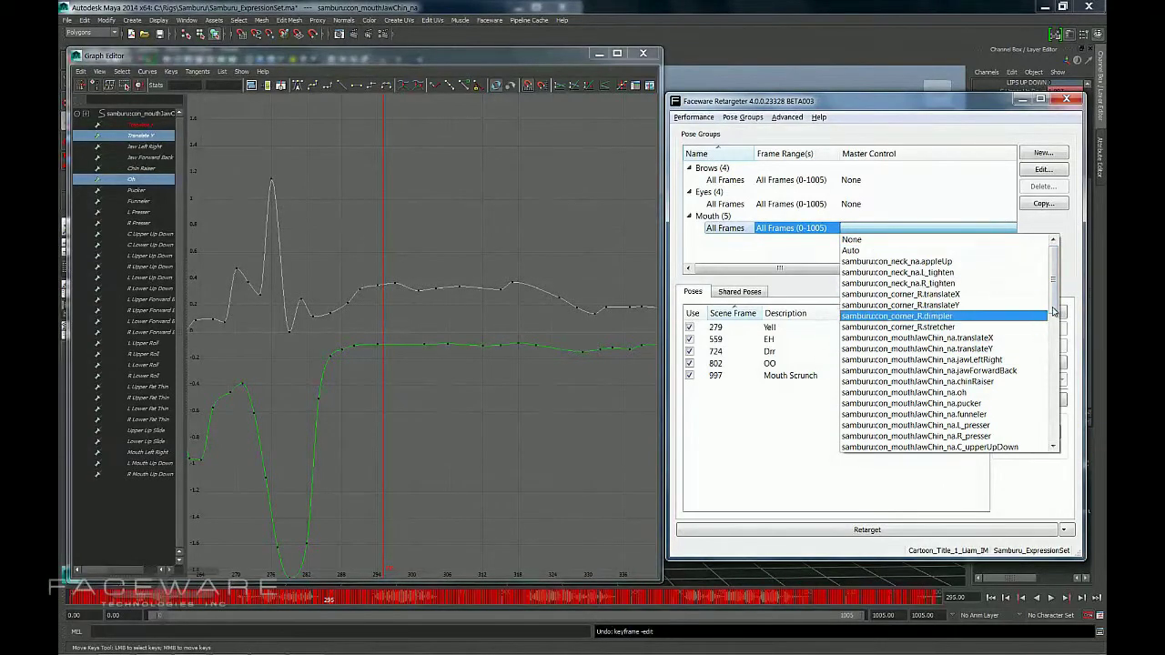
scroll(1054, 313, "down", 1)
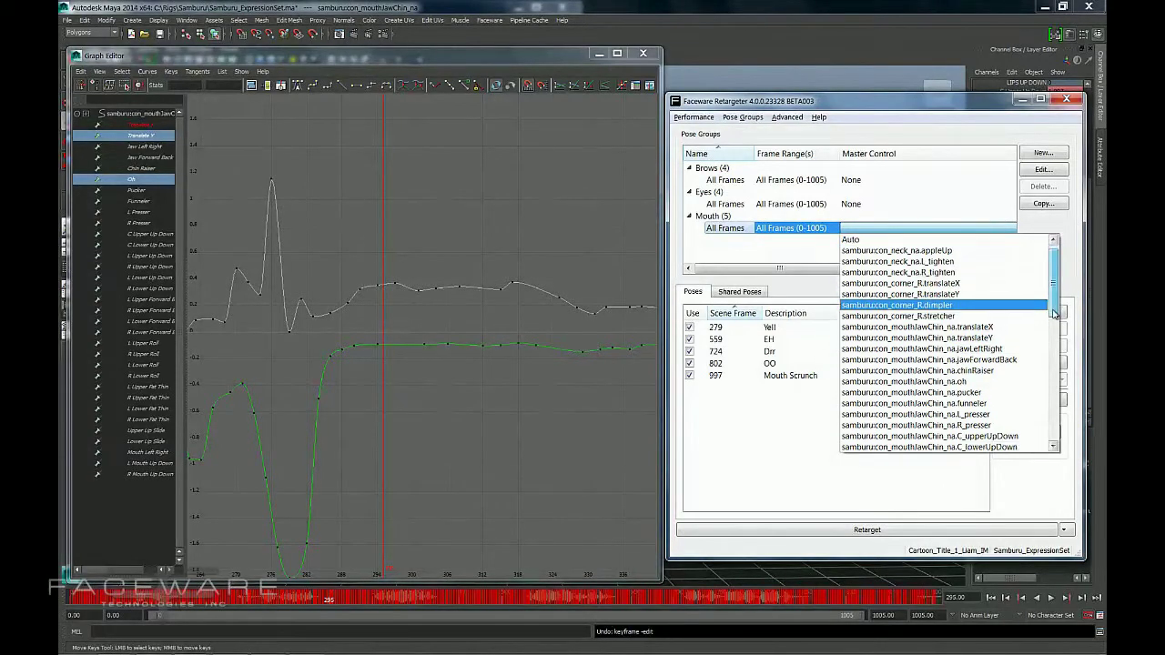
left_click(977, 340)
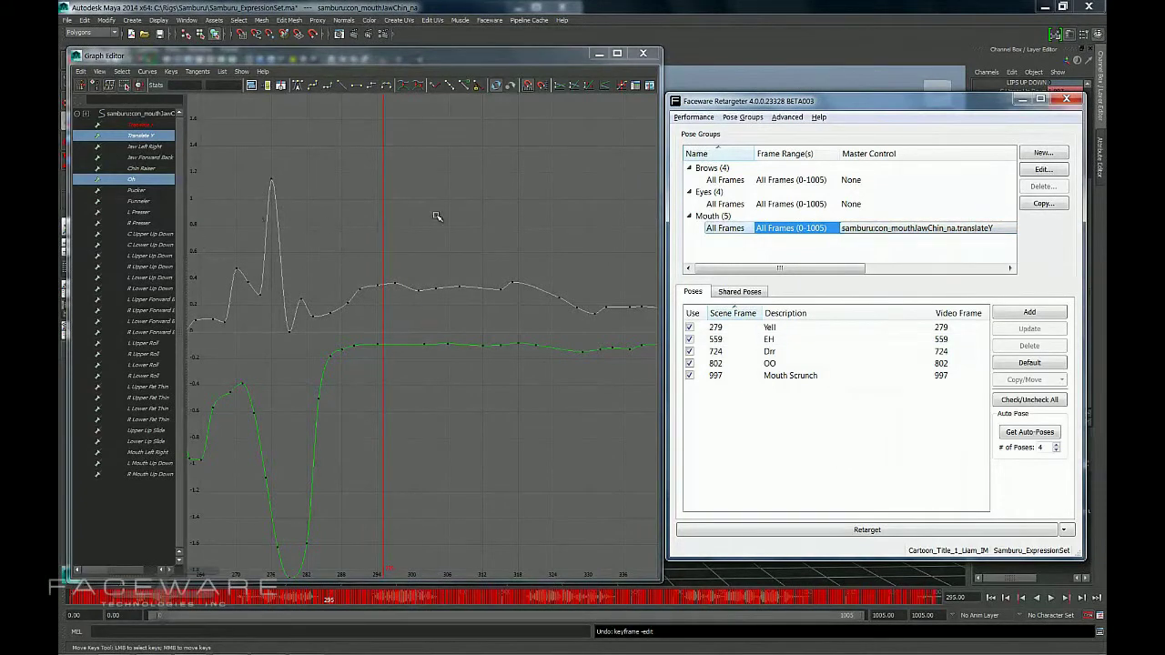
- Retarget the Mouth pose group and display all mouth curves from Translate Y to R Mouth Up Down, framed in full
left_click(885, 531)
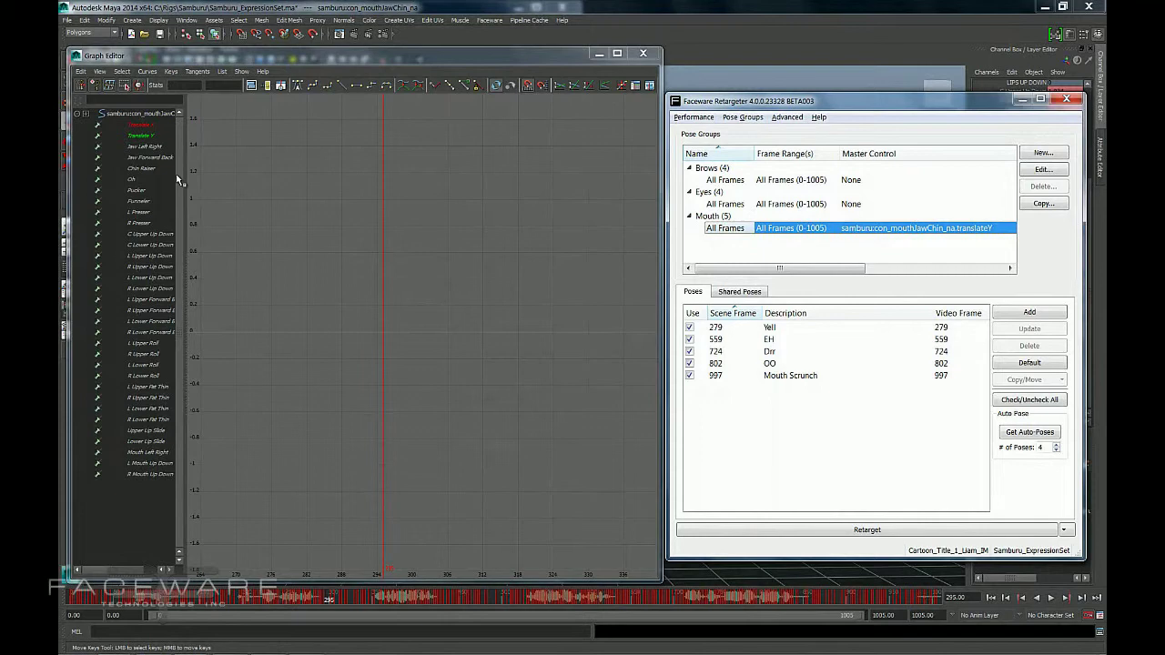
left_click_drag(155, 136, 153, 475)
key("f")
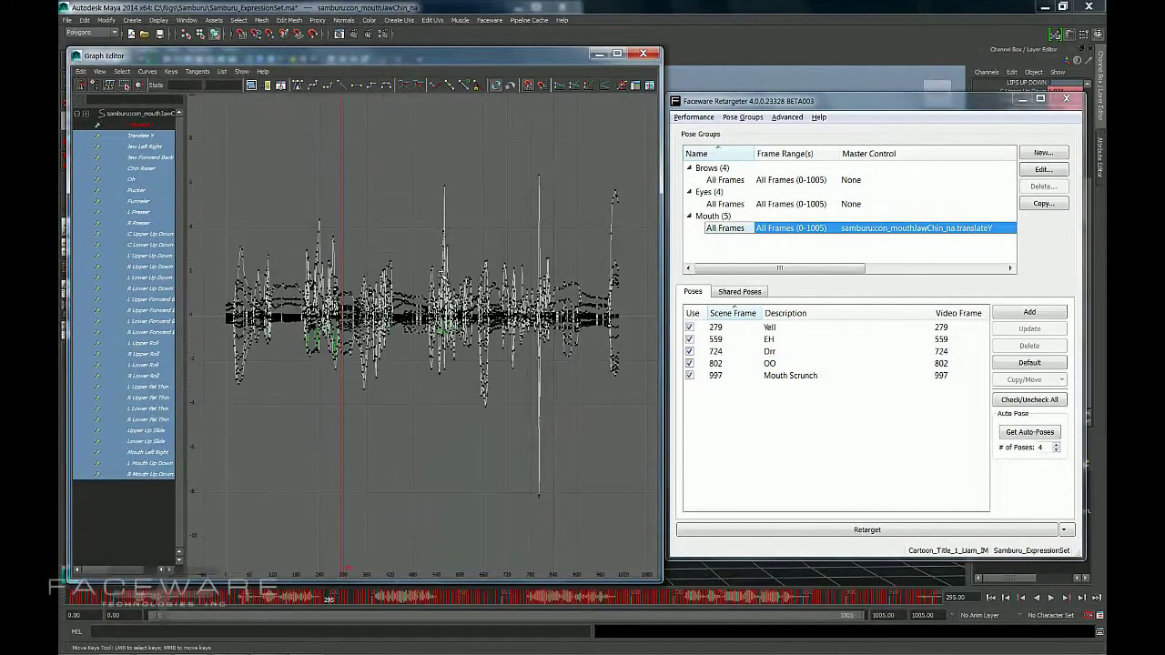
- Examine the key alignment across all mouth curves between about frames 460 and 510
right_click_drag(386, 336, 422, 338, "alt+shift")
left_click_drag(325, 252, 458, 363)
key("f")
left_click(463, 230)
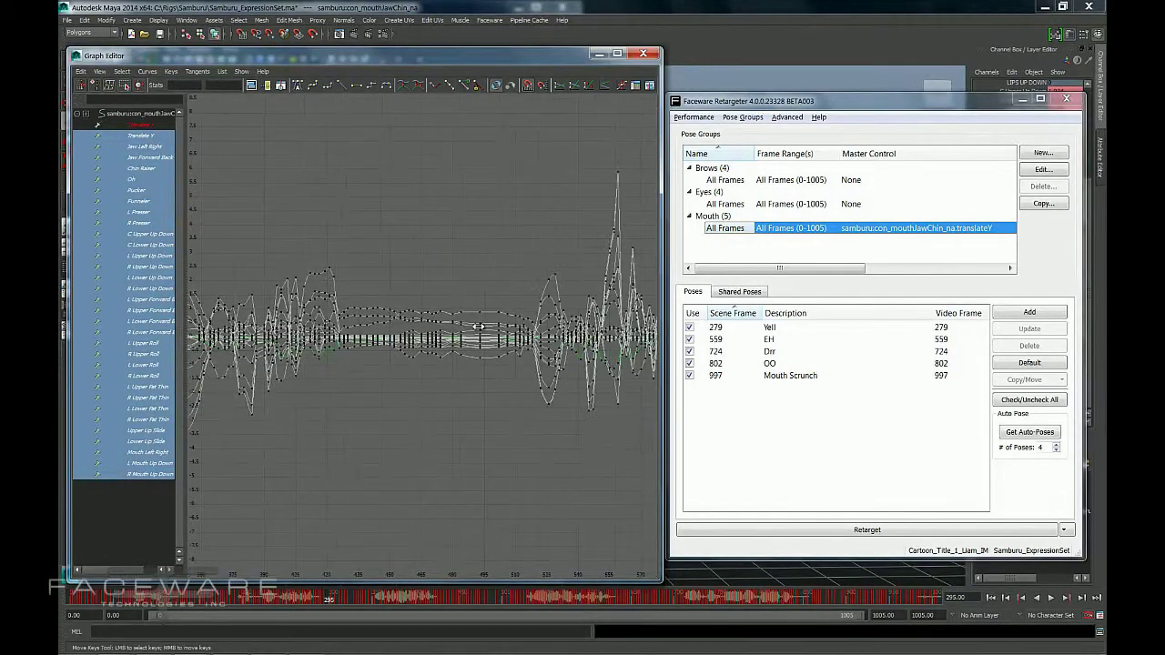
right_click_drag(479, 327, 591, 353, "alt")
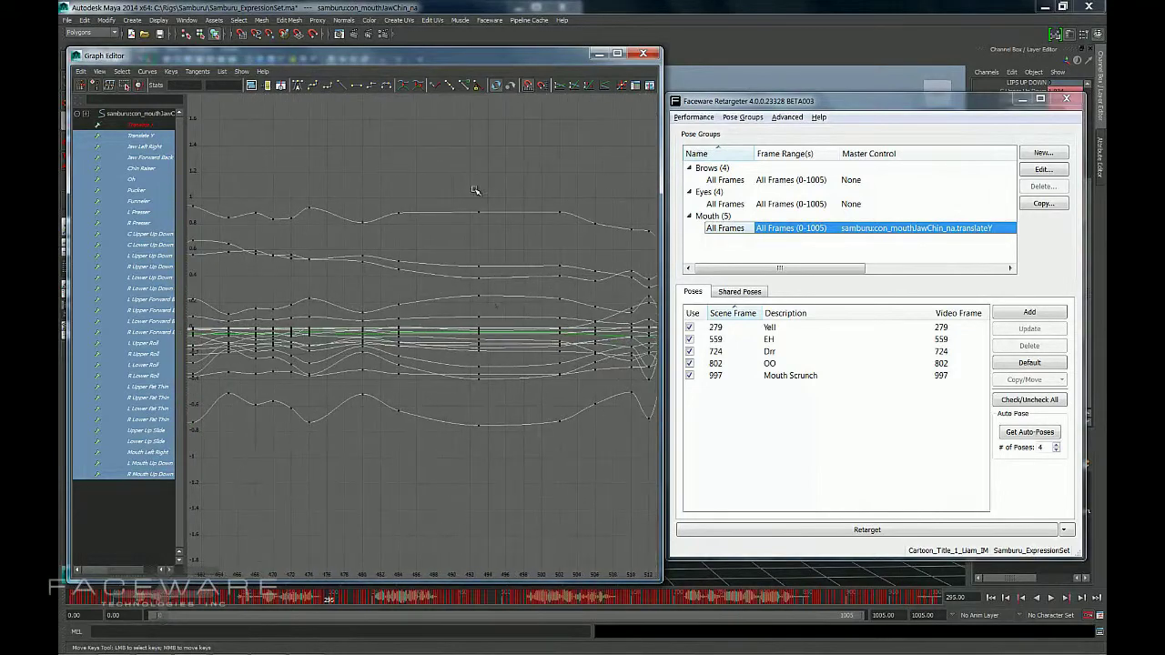
left_click_drag(497, 460, 498, 461)
left_click_drag(392, 211, 369, 426)
left_click(406, 469)
left_click_drag(379, 191, 379, 190)
left_click(475, 190)
right_click_drag(537, 324, 474, 337, "alt+shift")
middle_click_drag(558, 355, 508, 349, "alt")
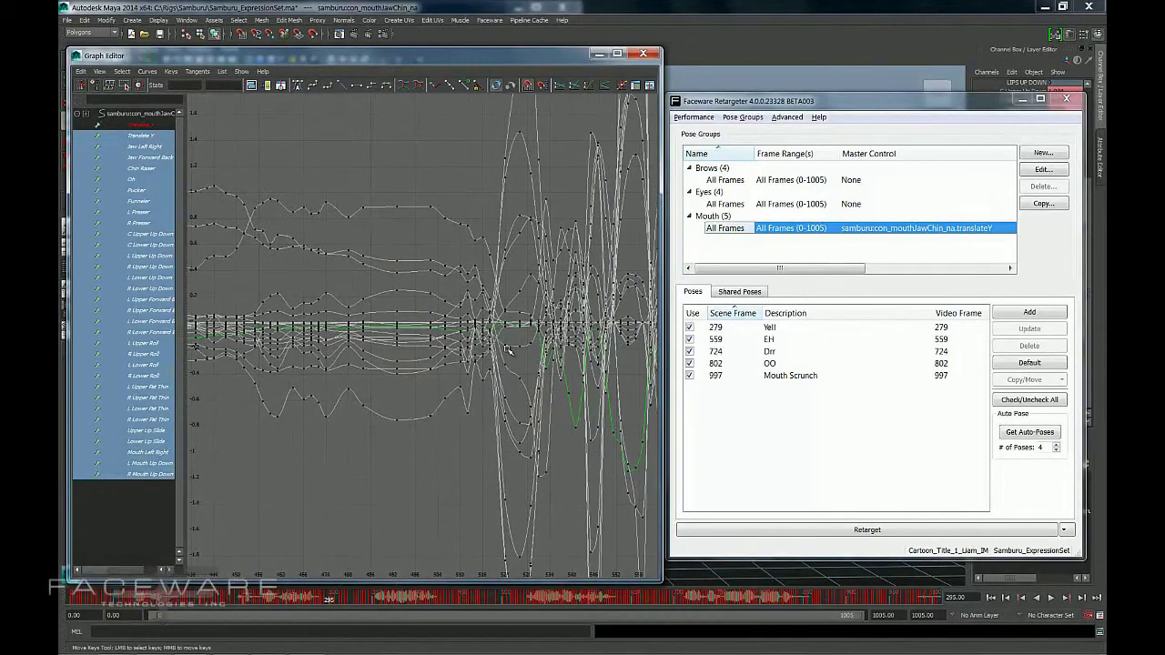
- Compare the key alignment of all mouth curves across the frames before and after frame 295
key("a")
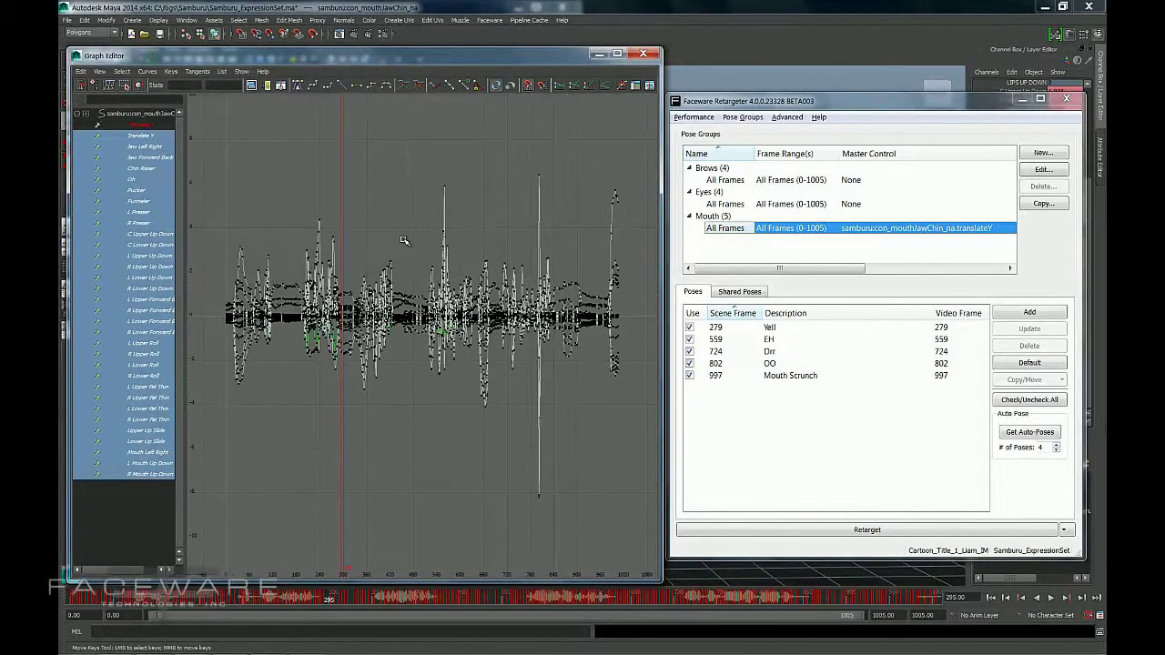
right_click_drag(392, 313, 379, 352, "alt")
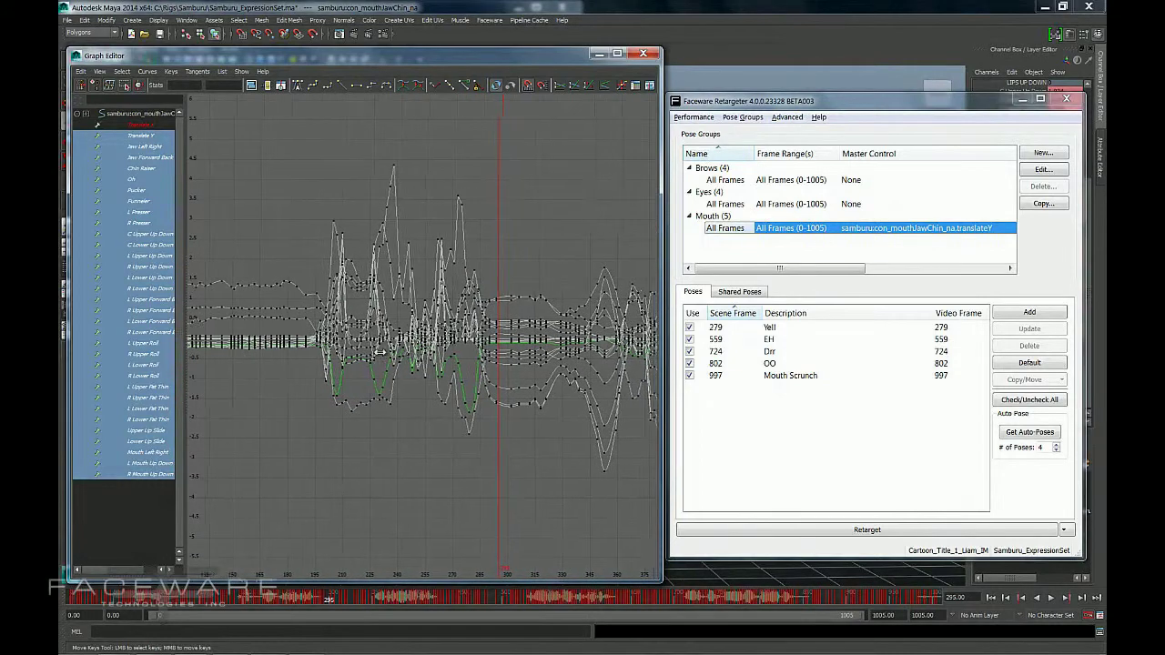
middle_click_drag(433, 340, 364, 340, "alt")
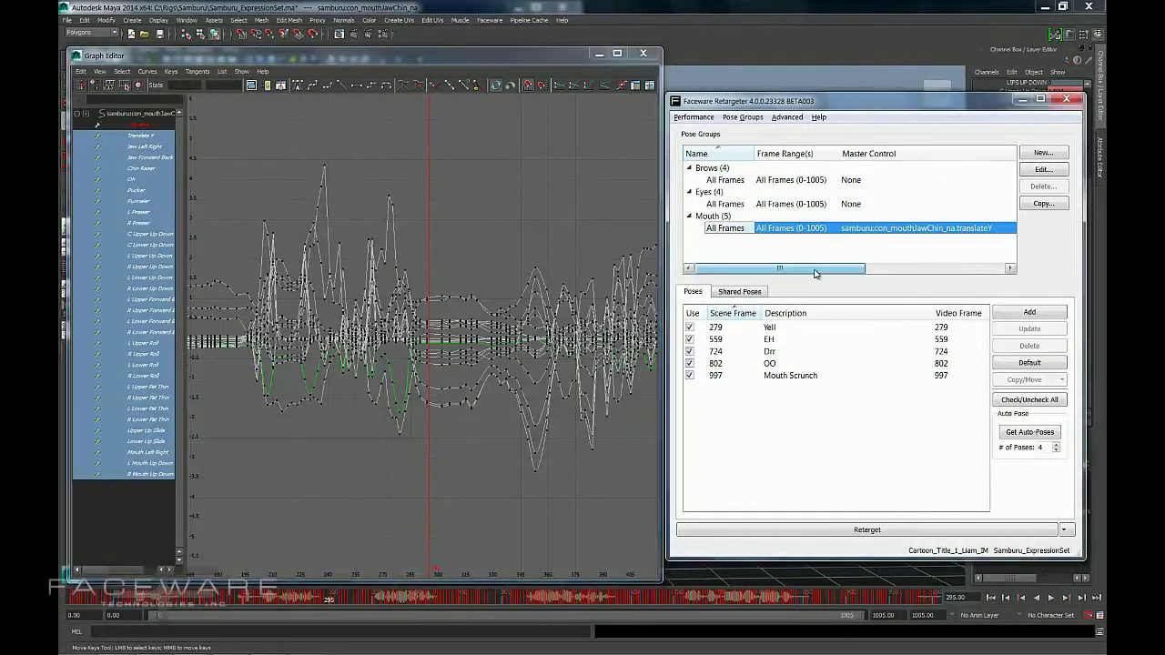
- Set the master control of the Mouth group's All Frames entry to Auto
left_click(859, 228)
left_click(860, 231)
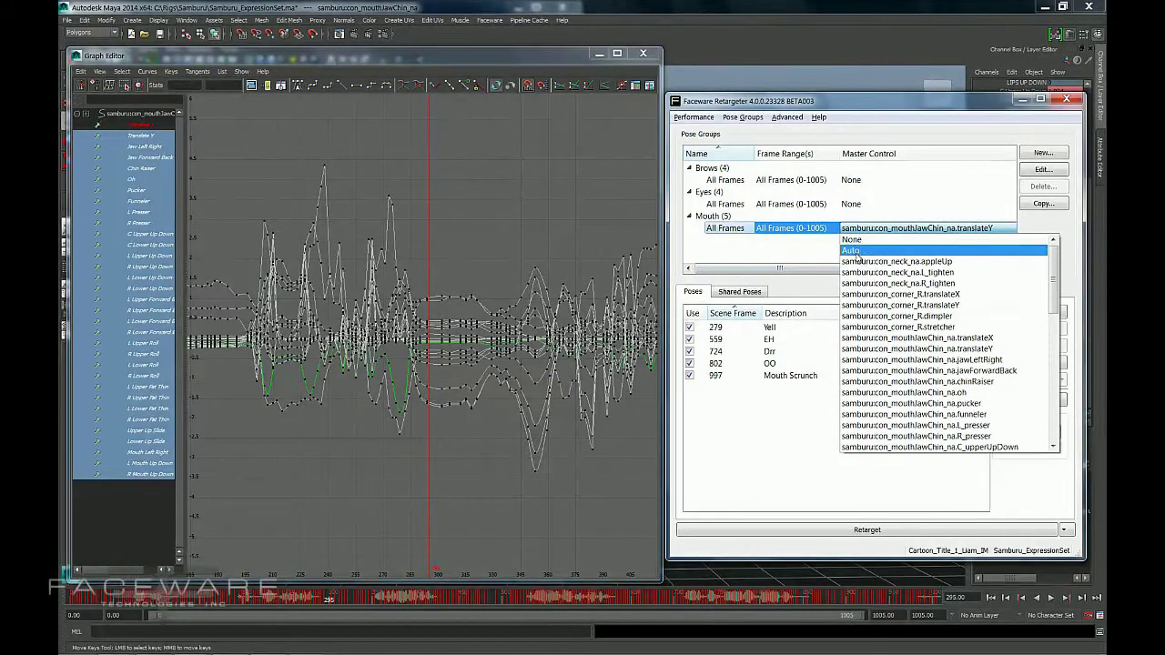
left_click(851, 251)
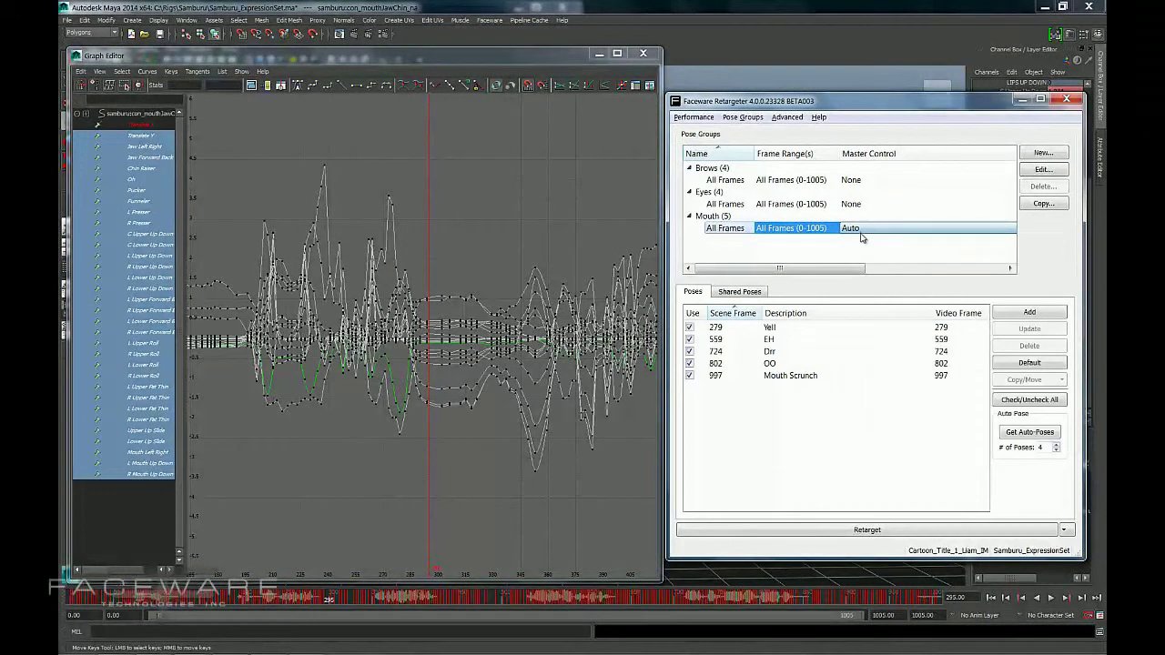
left_click(858, 230)
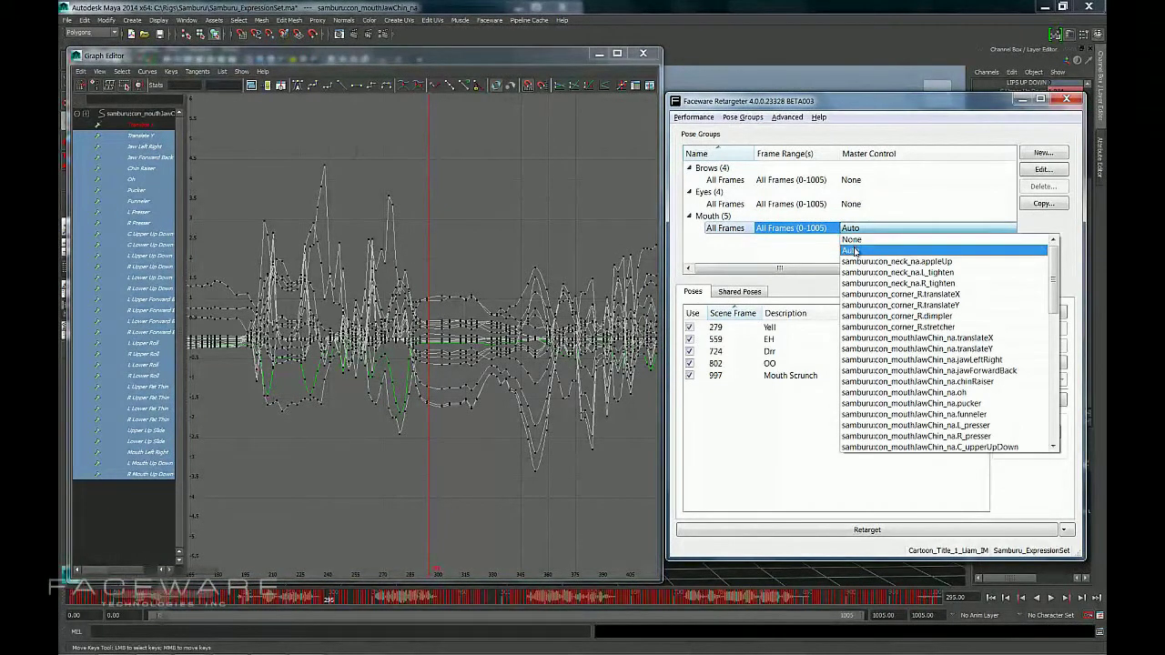
left_click(869, 251)
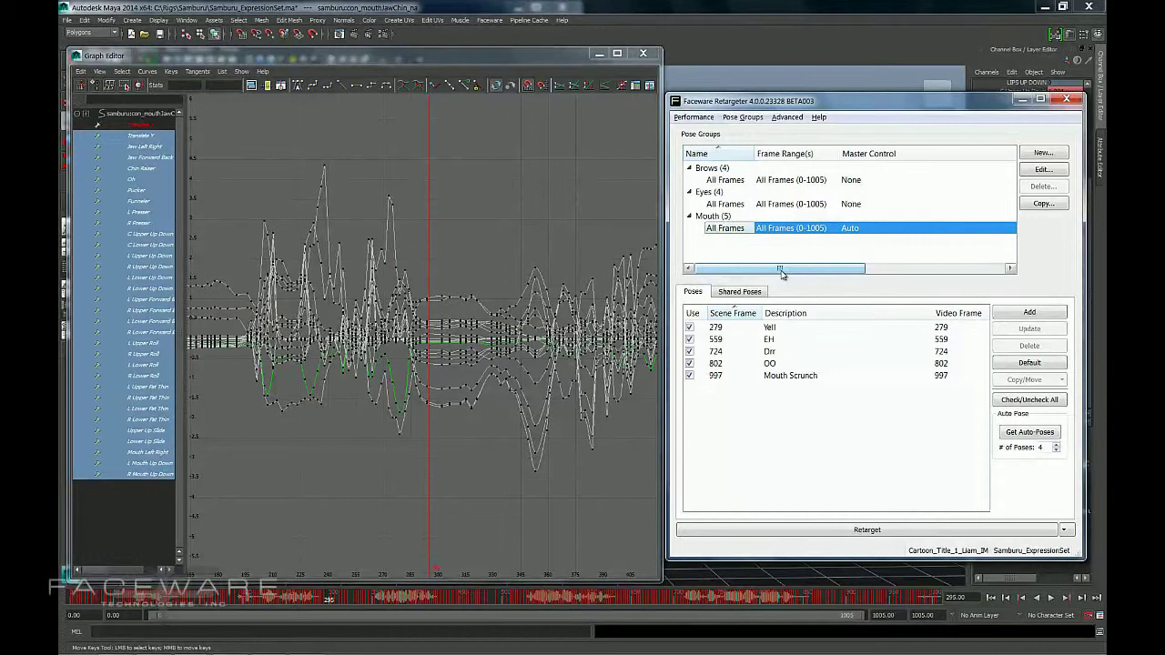
- Retarget the Mouth pose group and inspect the curves from Translate Y to R Upper Up Down around frame 295
left_click(863, 531)
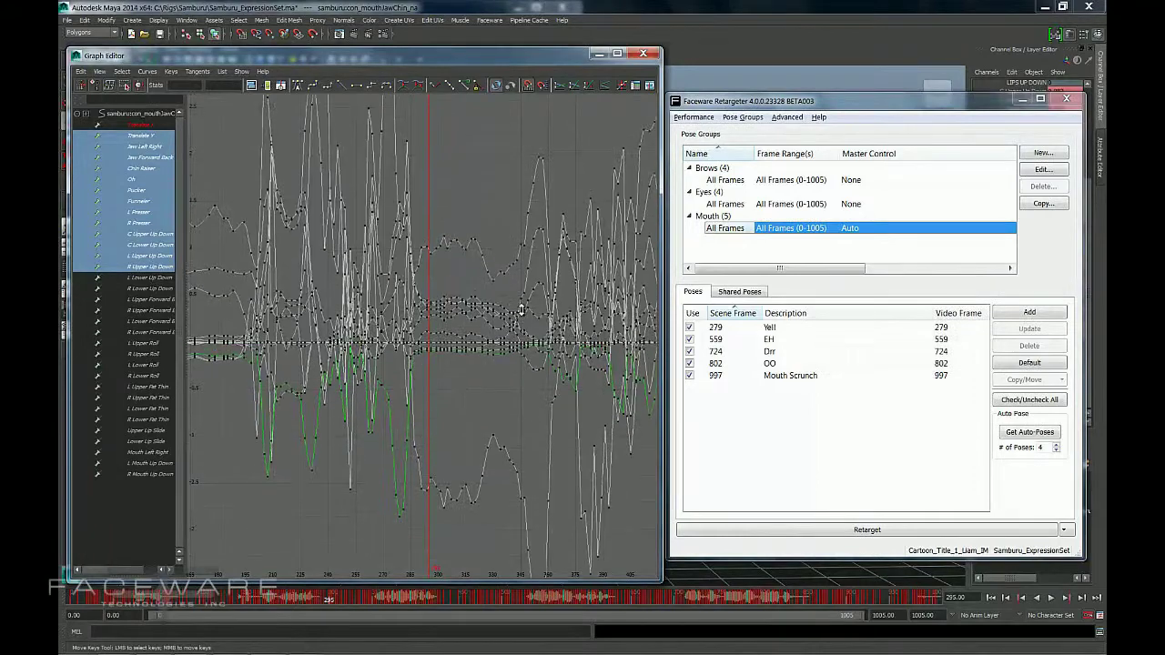
right_click_drag(513, 303, 459, 350, "alt")
mouse_move(561, 383)
right_mouse_down("alt+shift")
mouse_move(526, 381)
mouse_move(528, 395)
mouse_move(574, 364)
right_mouse_up("alt+shift")
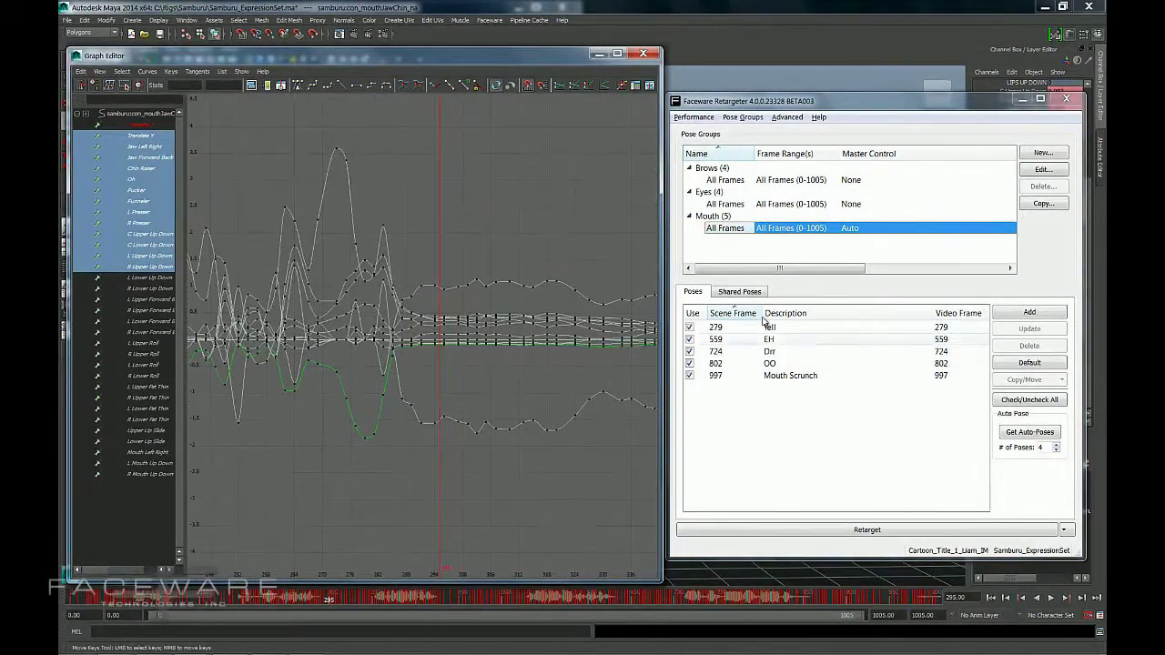
- Review the master control choices for the Mouth group's All Frames entry and reselect Auto
double_click(851, 230)
left_click(852, 230)
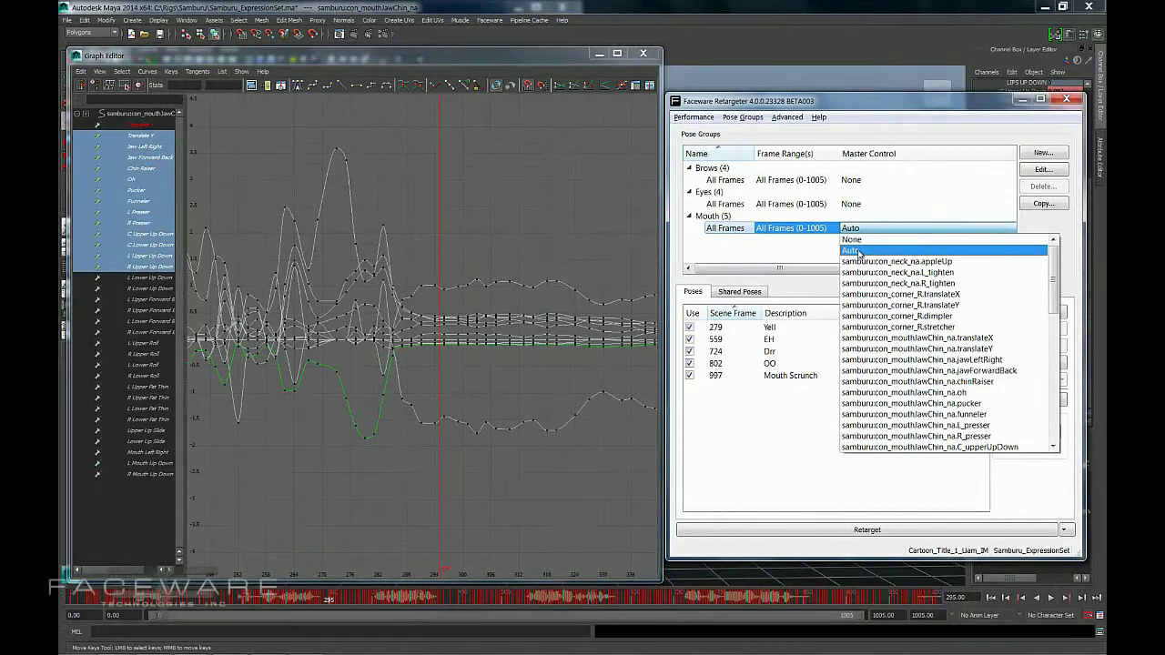
left_click(857, 251)
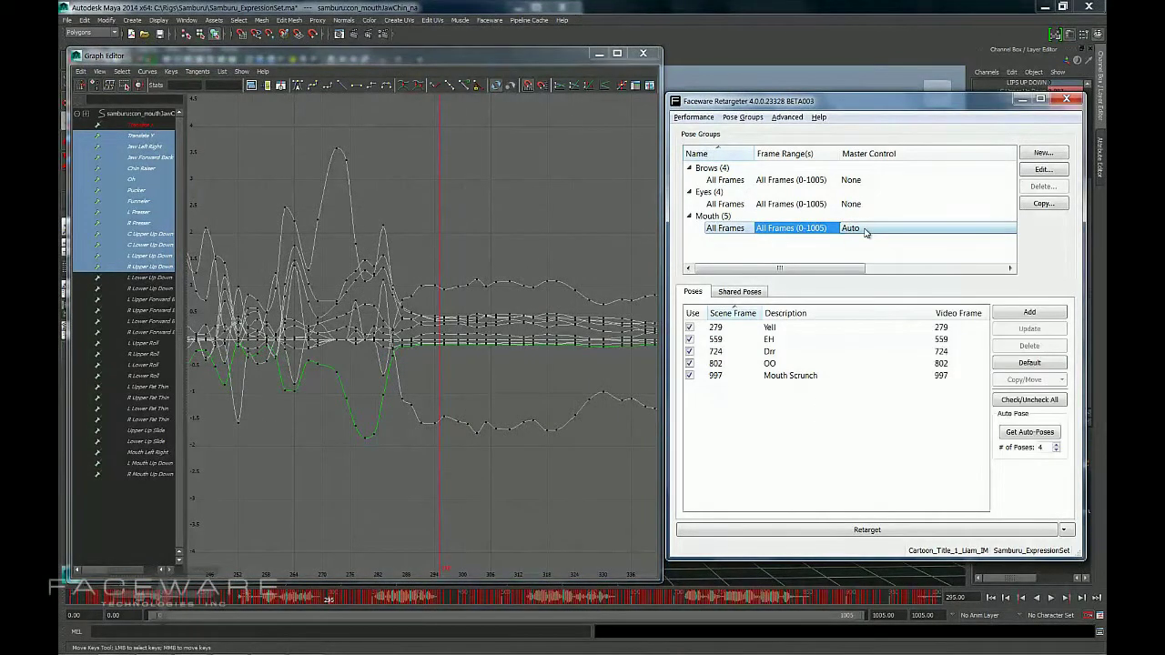
left_click(868, 230)
left_click(898, 251)
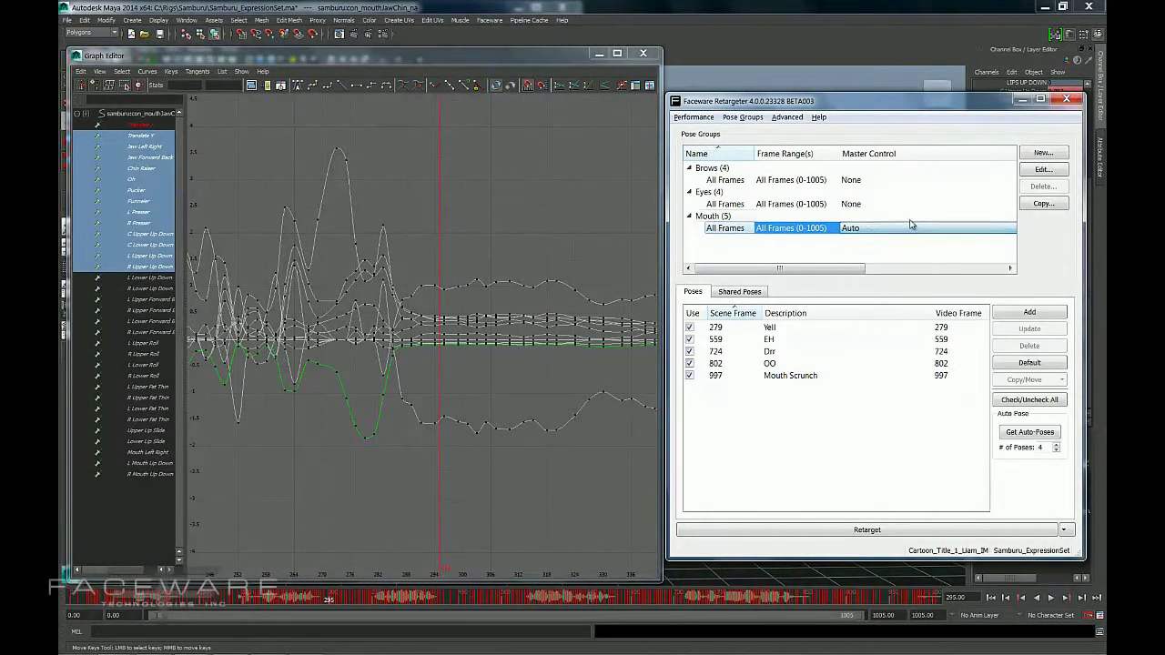
left_click(847, 261)
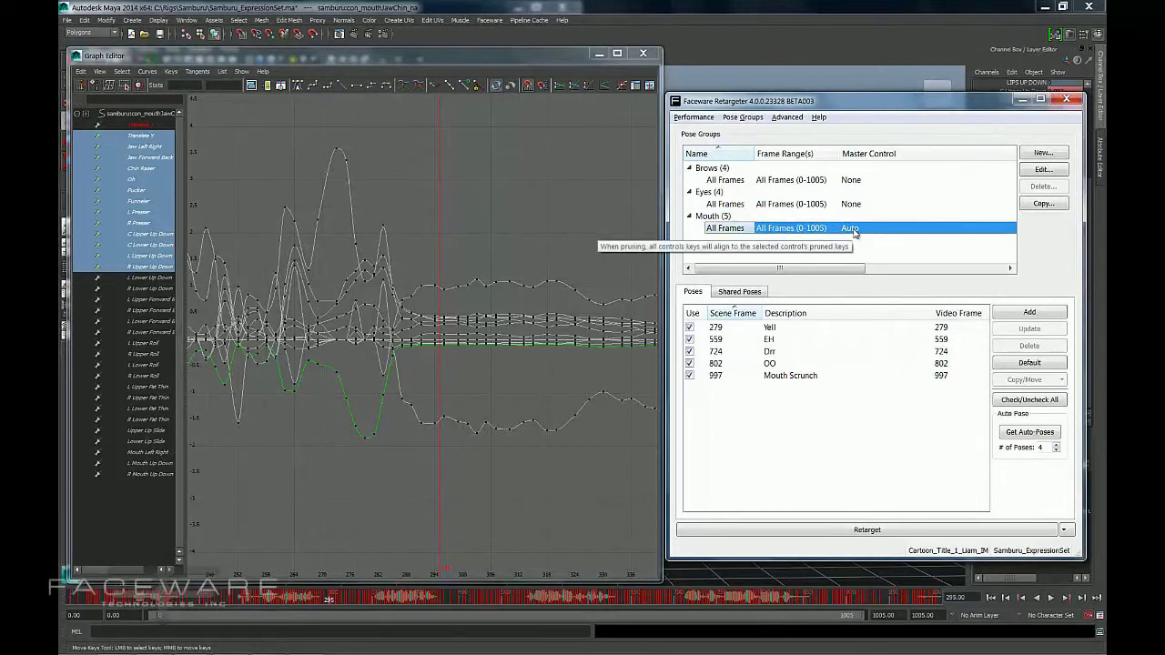
- Frame the displayed mouth curves over the full animation range and review them against the Mouth group's master control setting
left_click(544, 232)
key("a")
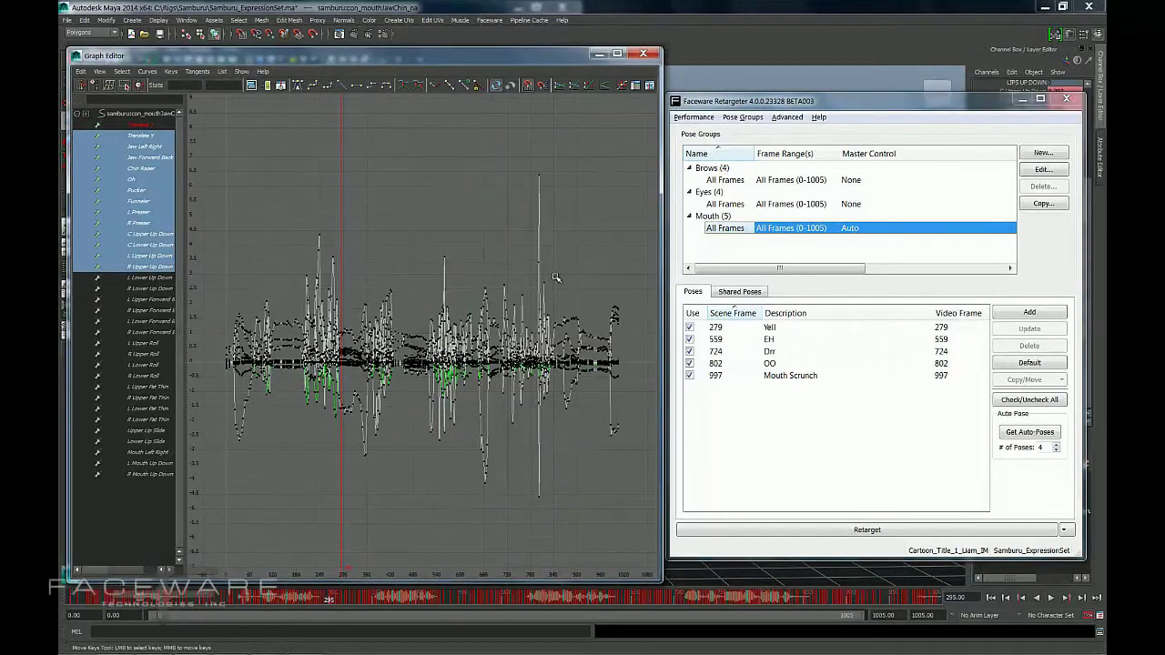
right_click_drag(568, 294, 559, 294, "alt")
scroll(559, 293, "up", 3)
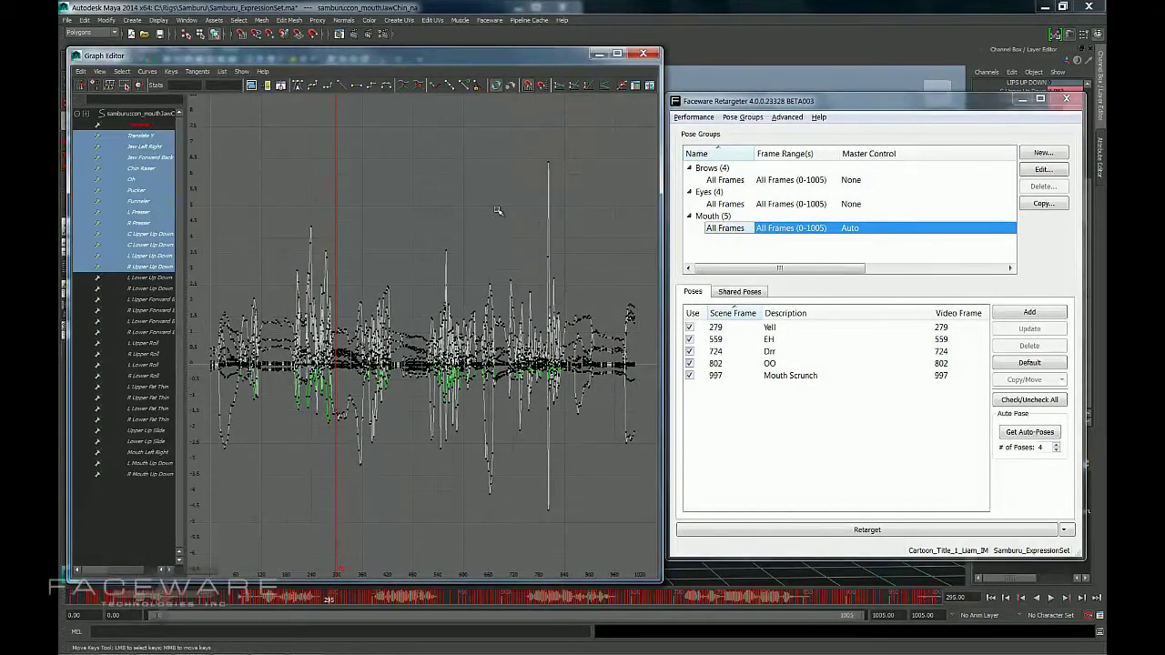
left_click_drag(503, 192, 615, 130)
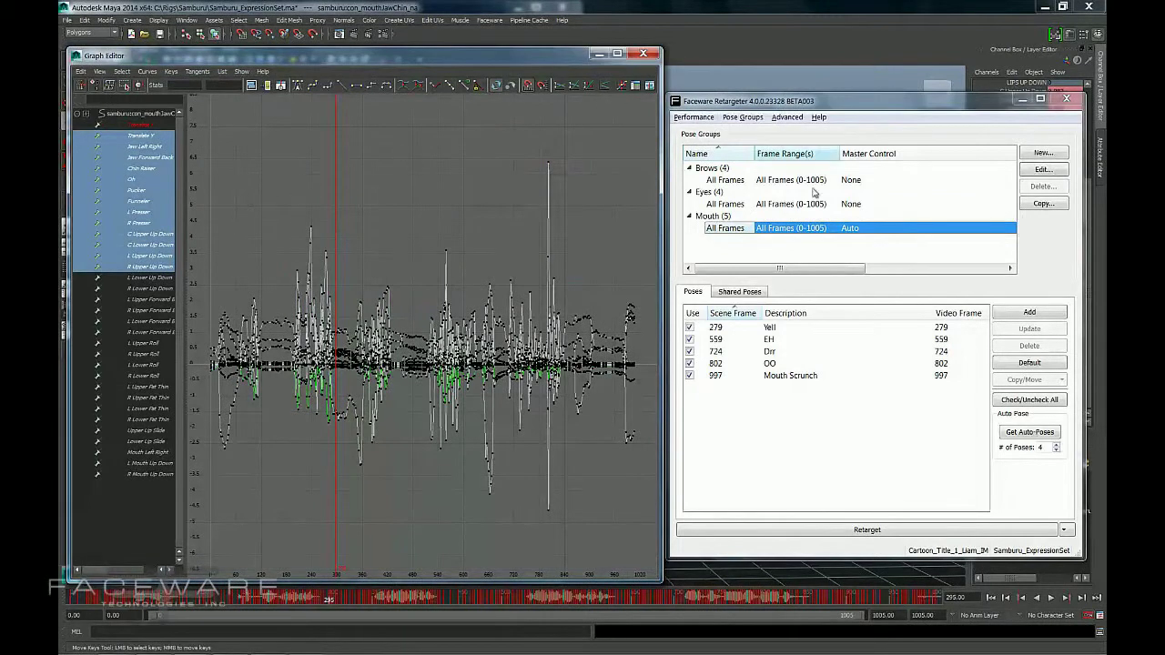
mouse_move(856, 232)
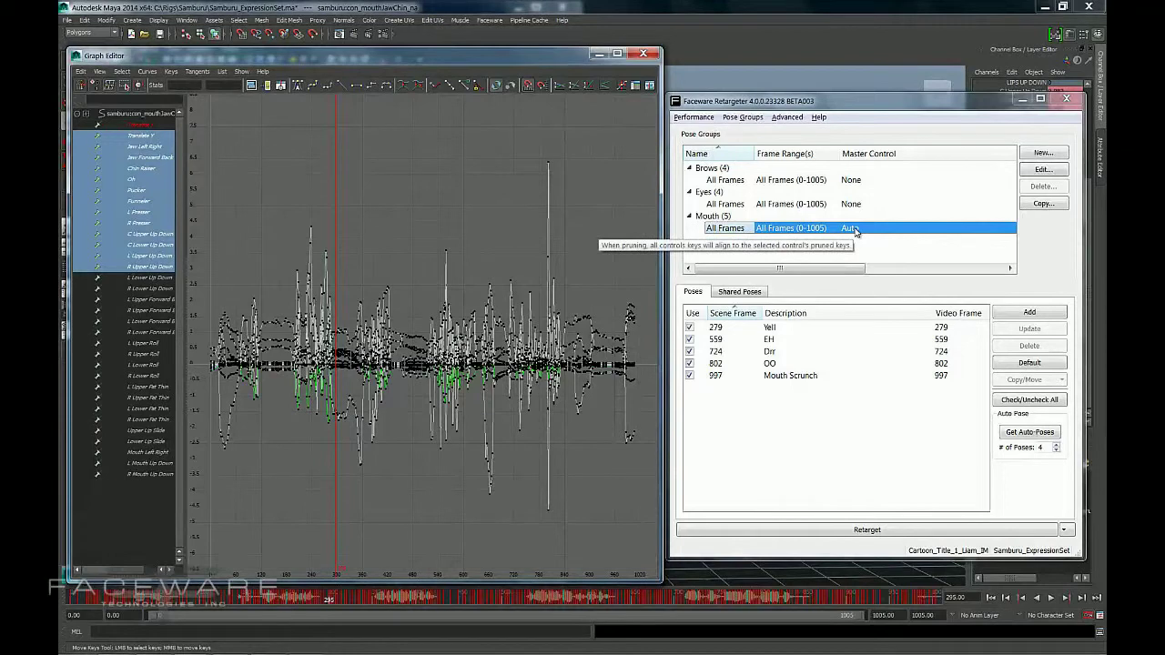